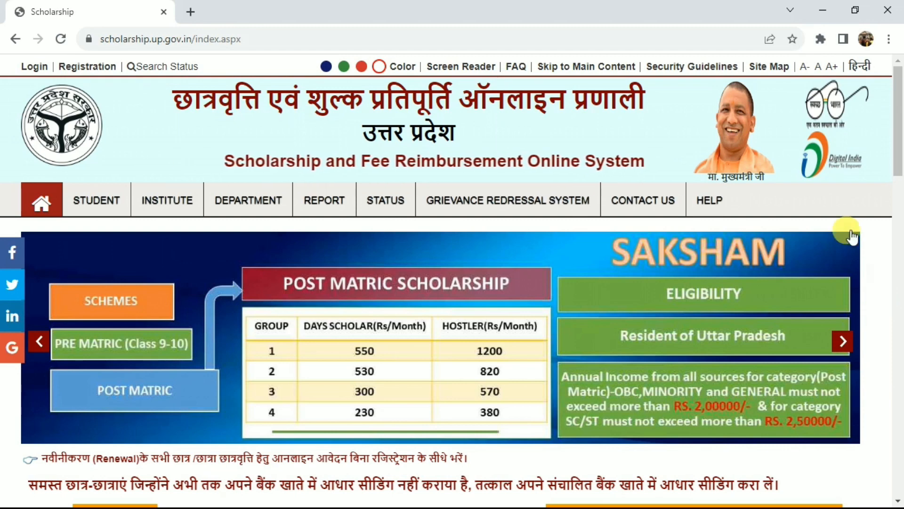
pyautogui.moveTo(898, 170); pyautogui.dragTo(899, 126)
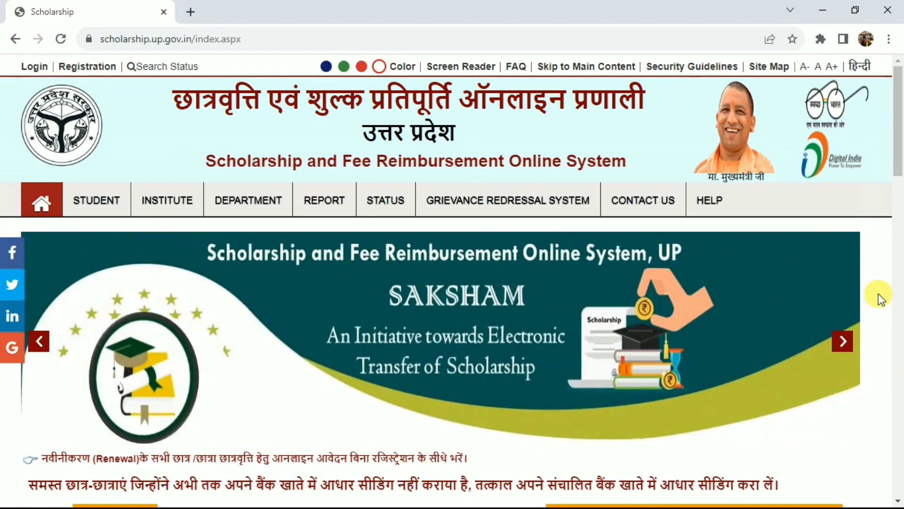
pyautogui.scroll(-4, 902, 214)
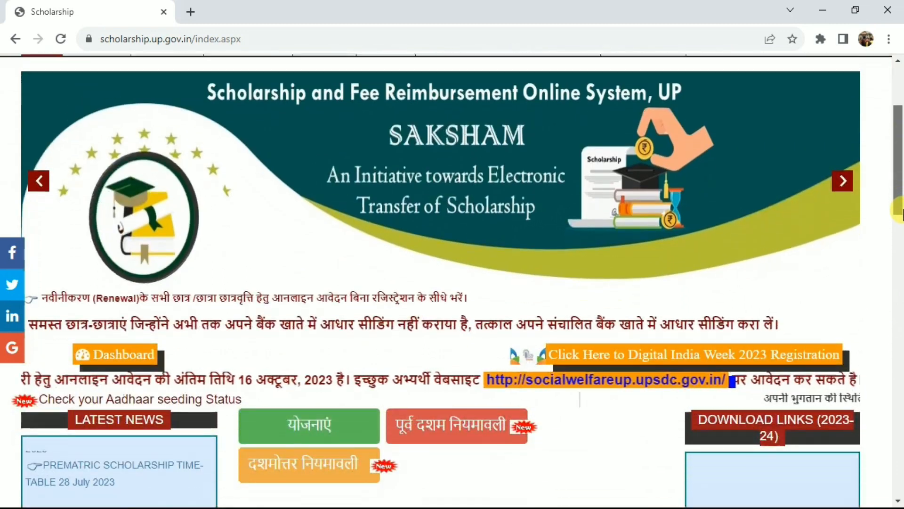
pyautogui.scroll(4, 902, 215)
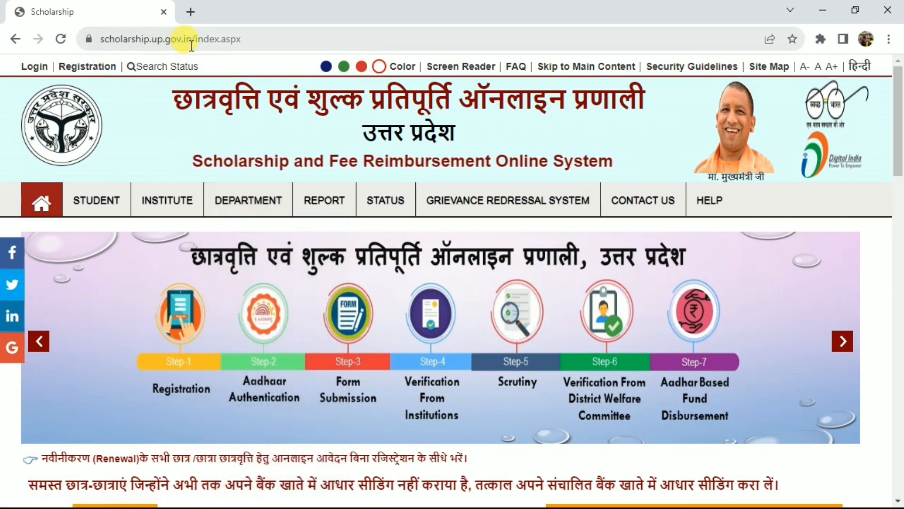
pyautogui.moveTo(283, 202)
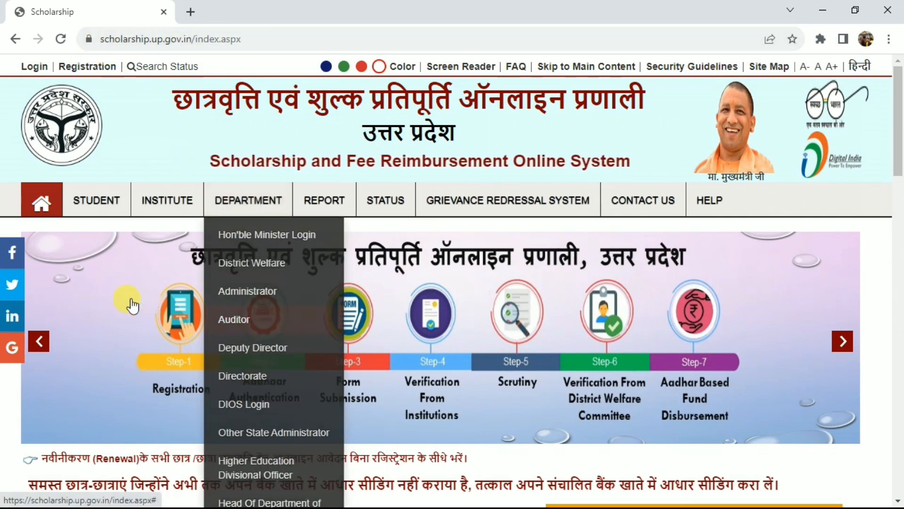
pyautogui.moveTo(899, 140)
pyautogui.mouseDown()
pyautogui.moveTo(900, 243)
pyautogui.moveTo(902, 138)
pyautogui.mouseUp()
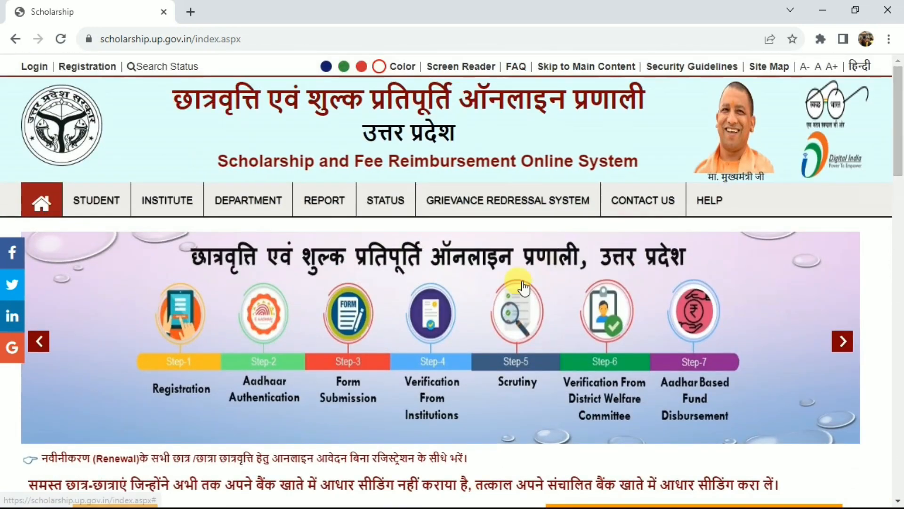
# Open the student registration page for 2023-24 and view its title
pyautogui.click(92, 200)
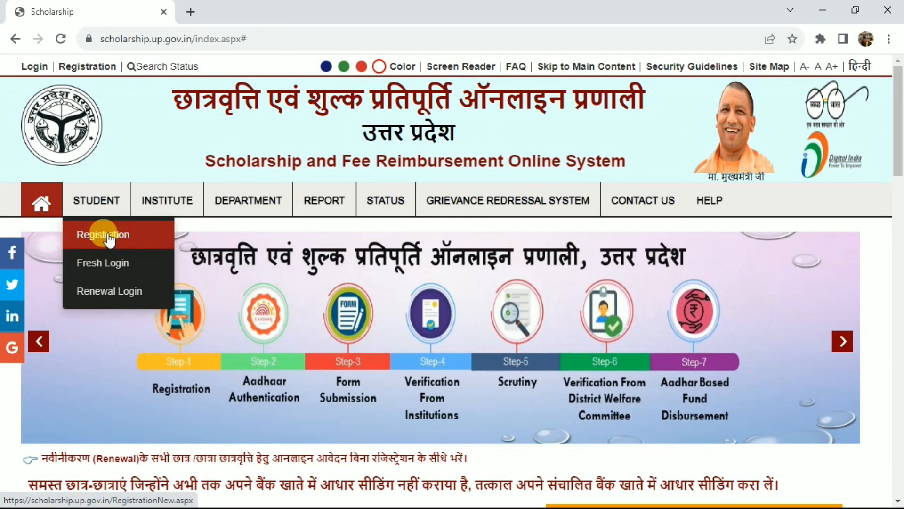
pyautogui.click(109, 235)
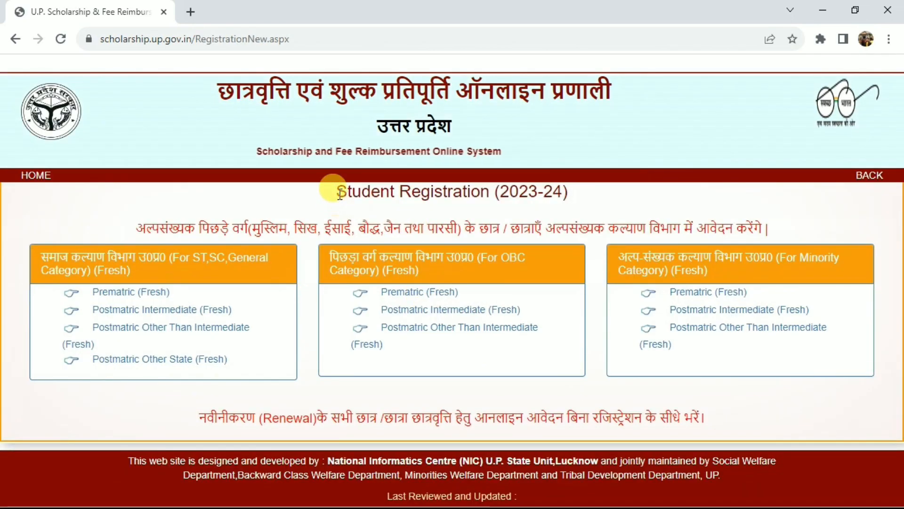
pyautogui.moveTo(337, 191); pyautogui.dragTo(559, 193)
pyautogui.click(558, 194)
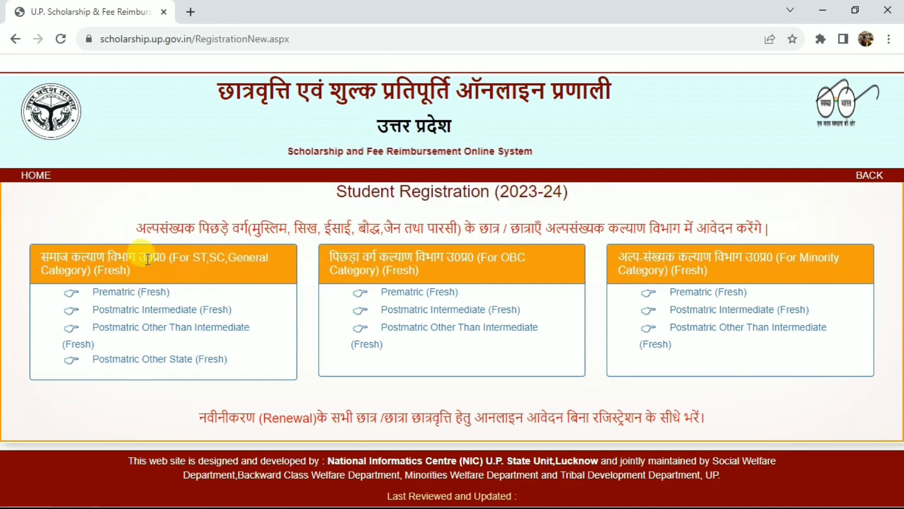
# Look over the department category headings and open the Prematric (Fresh) registration form for the OBC category
pyautogui.moveTo(42, 257); pyautogui.dragTo(211, 267)
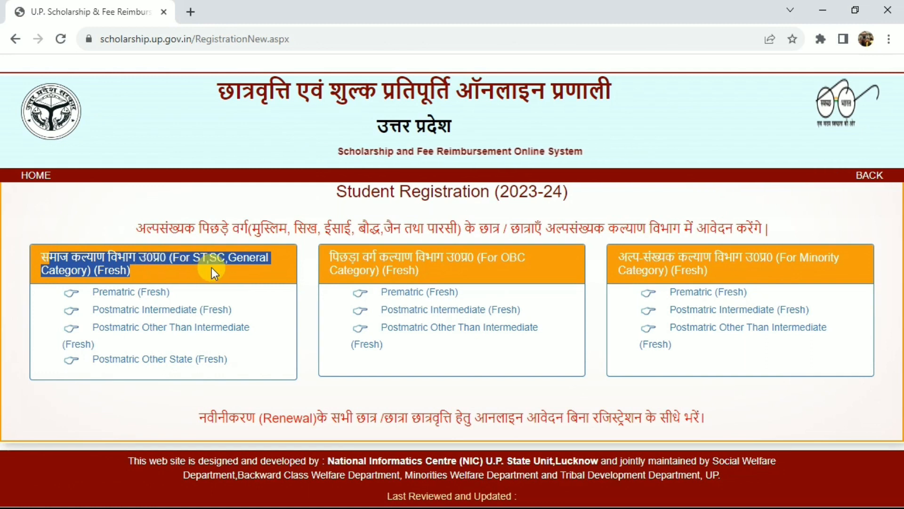
pyautogui.click(211, 267)
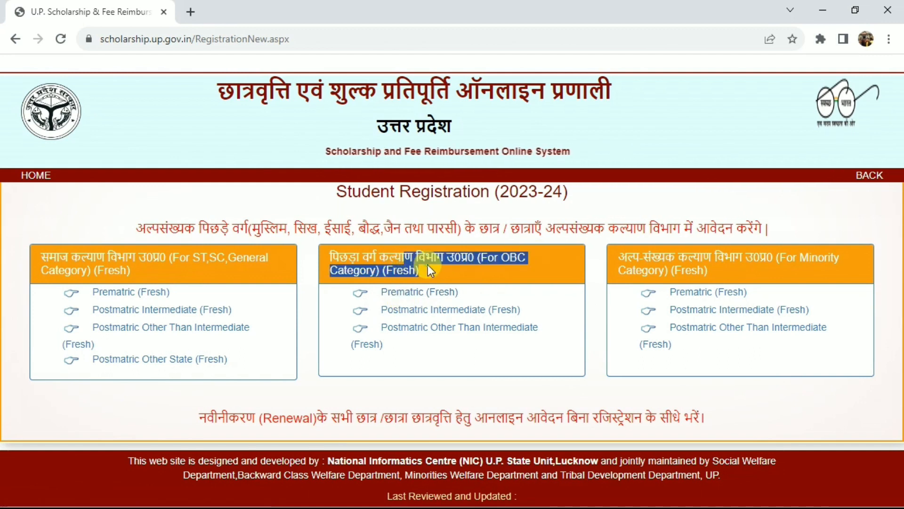
pyautogui.moveTo(726, 258); pyautogui.dragTo(762, 262)
pyautogui.click(762, 262)
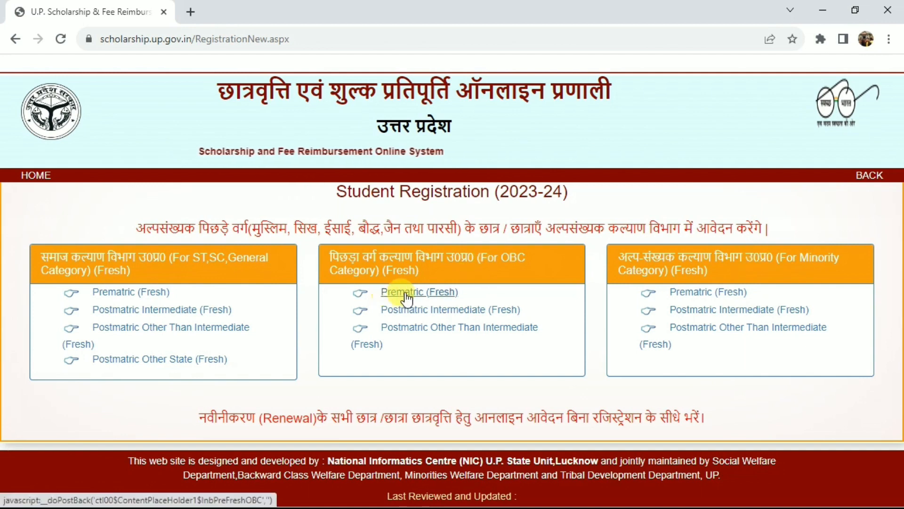
pyautogui.click(425, 297)
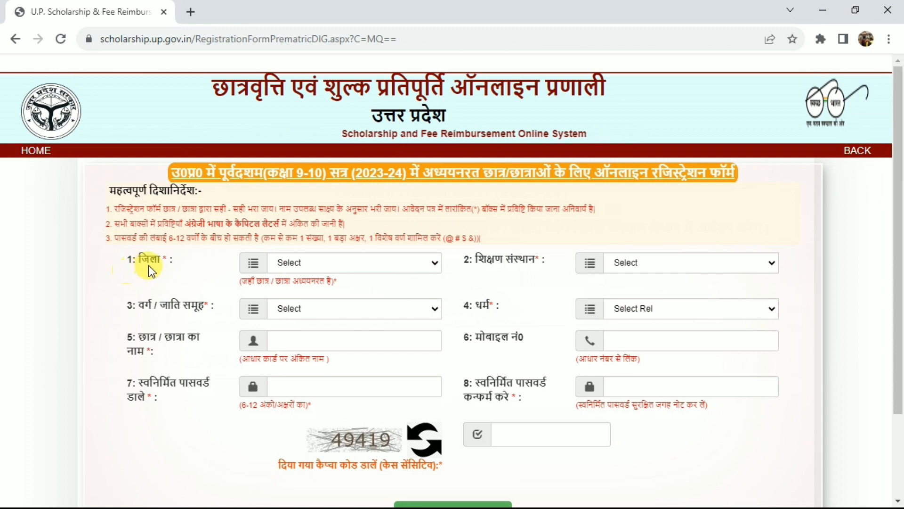
# Set the district of study to Jaunpur
pyautogui.click(343, 262)
pyautogui.write('jau')
pyautogui.press('Return')
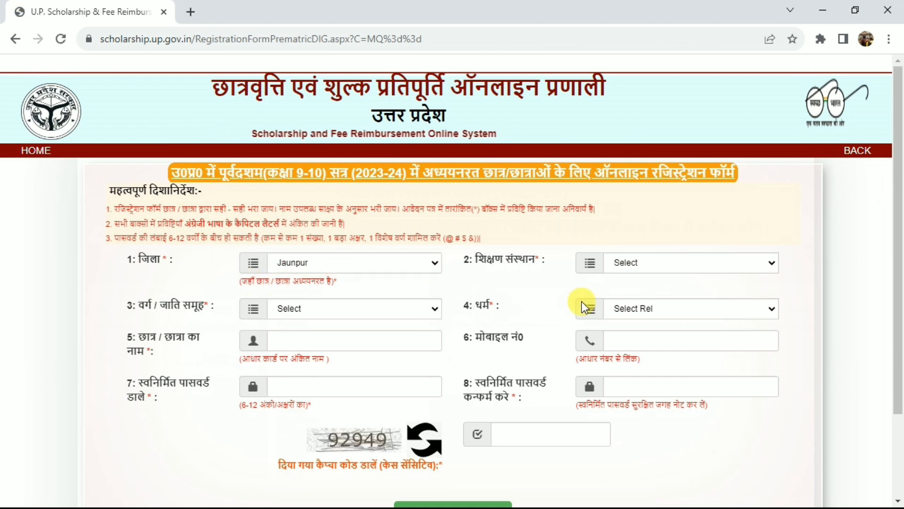
# View the list of educational institutions offered for the district without choosing one
pyautogui.moveTo(476, 263); pyautogui.dragTo(521, 259)
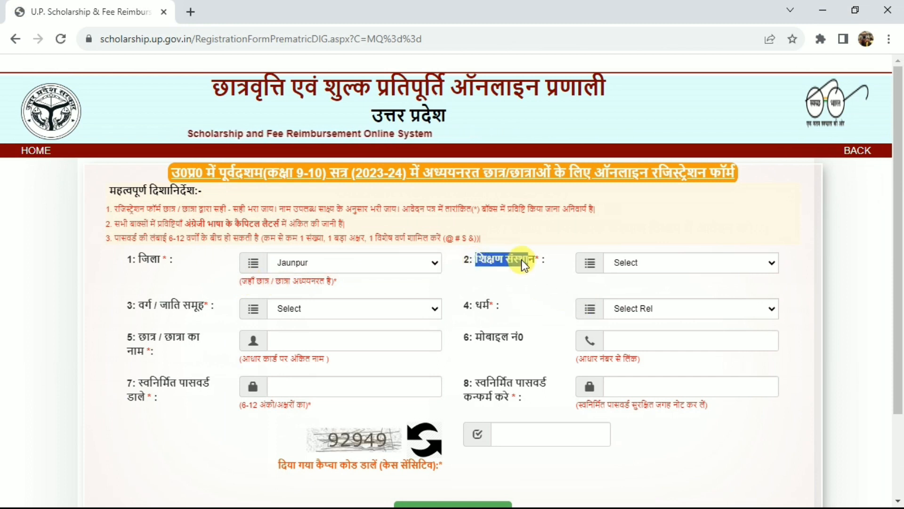
pyautogui.click(665, 262)
pyautogui.moveTo(766, 291)
pyautogui.mouseDown()
pyautogui.moveTo(773, 355)
pyautogui.moveTo(771, 290)
pyautogui.mouseUp()
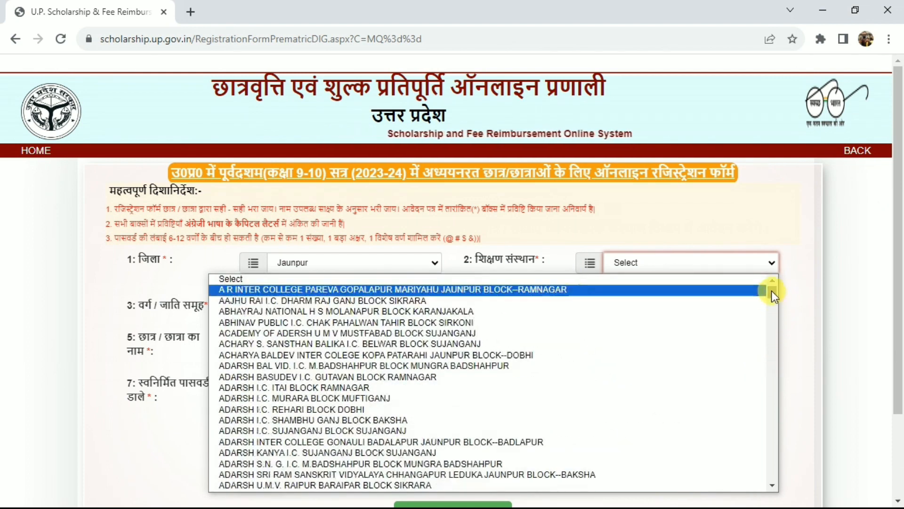
pyautogui.click(831, 315)
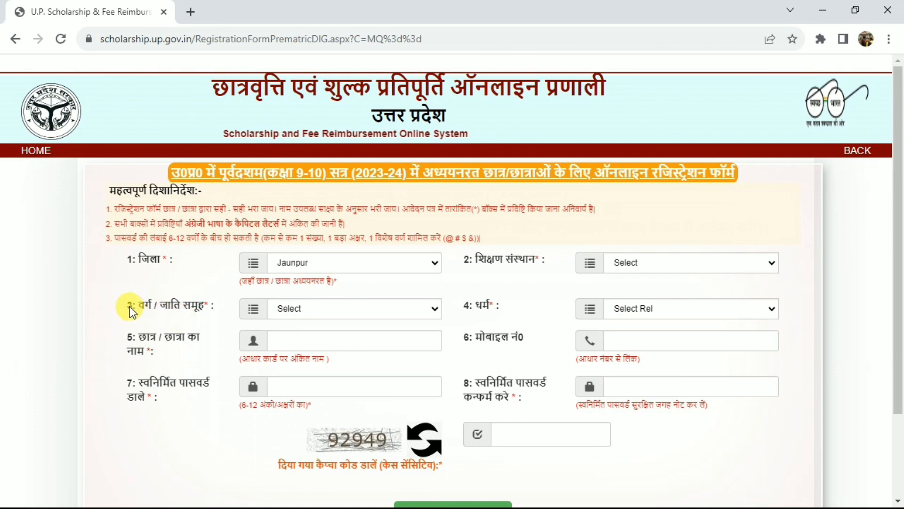
# Set the caste group to अन्य पिछड़ा वर्ग (Other Backward Class excluding minorities) and the religion to Hindu
pyautogui.moveTo(137, 302); pyautogui.dragTo(188, 304)
pyautogui.click(190, 304)
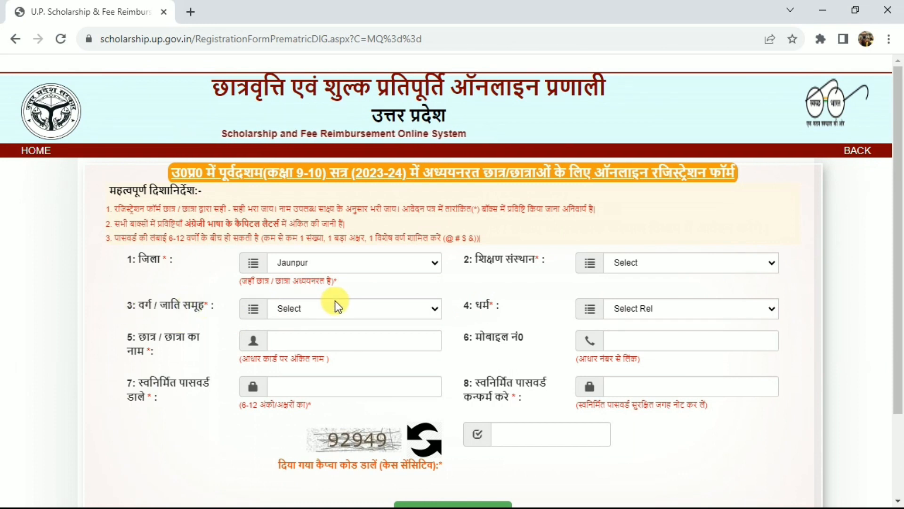
pyautogui.click(335, 306)
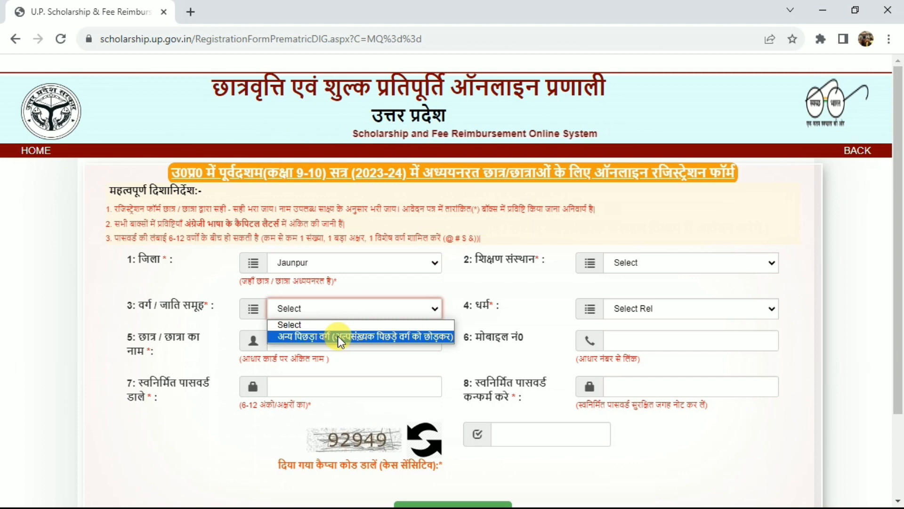
pyautogui.click(303, 337)
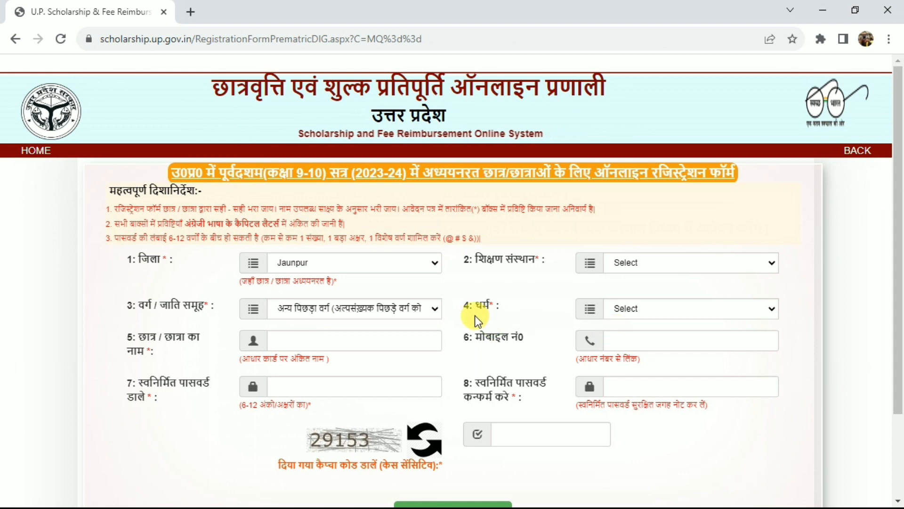
pyautogui.click(693, 312)
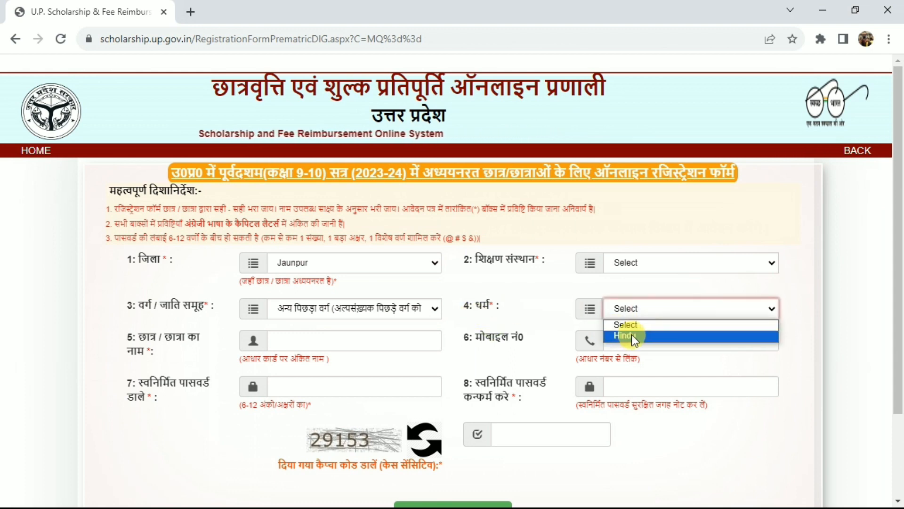
pyautogui.click(643, 335)
pyautogui.click(534, 322)
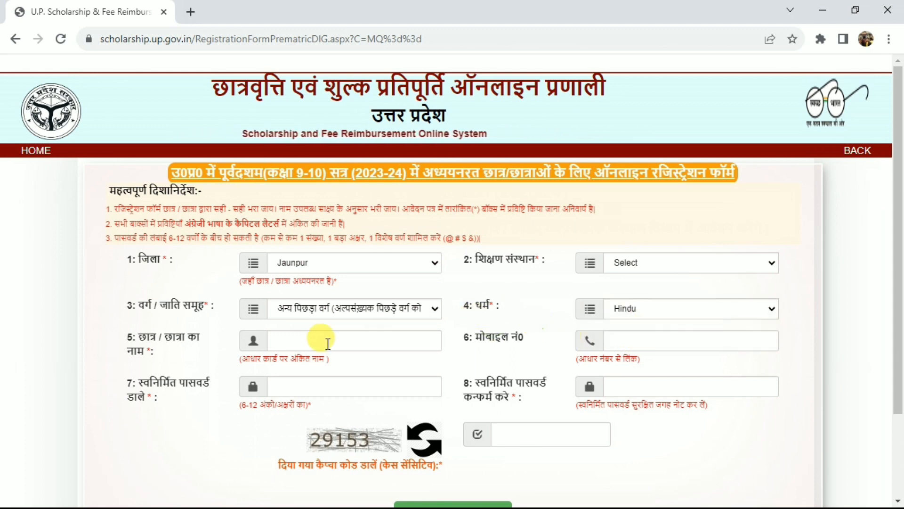
# Go through the student name, mobile number, password and password confirmation fields of the registration form
pyautogui.click(299, 340)
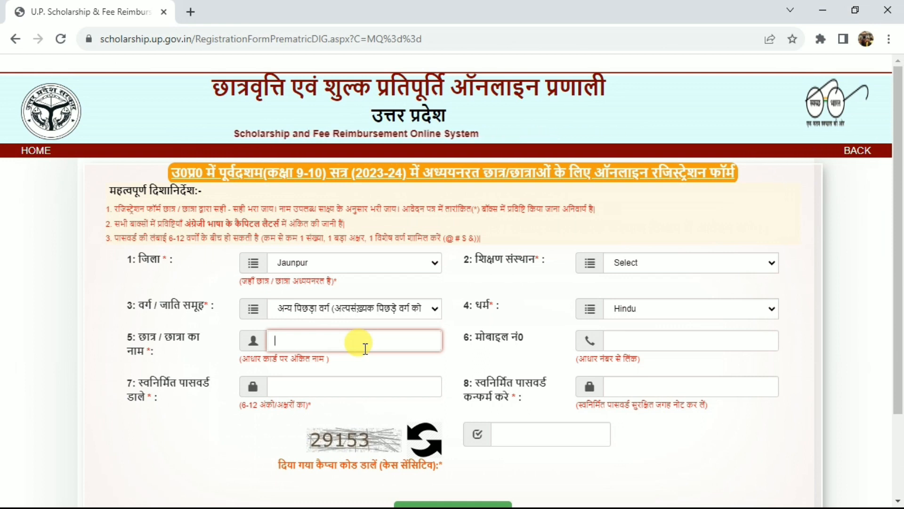
pyautogui.click(473, 348)
pyautogui.click(644, 340)
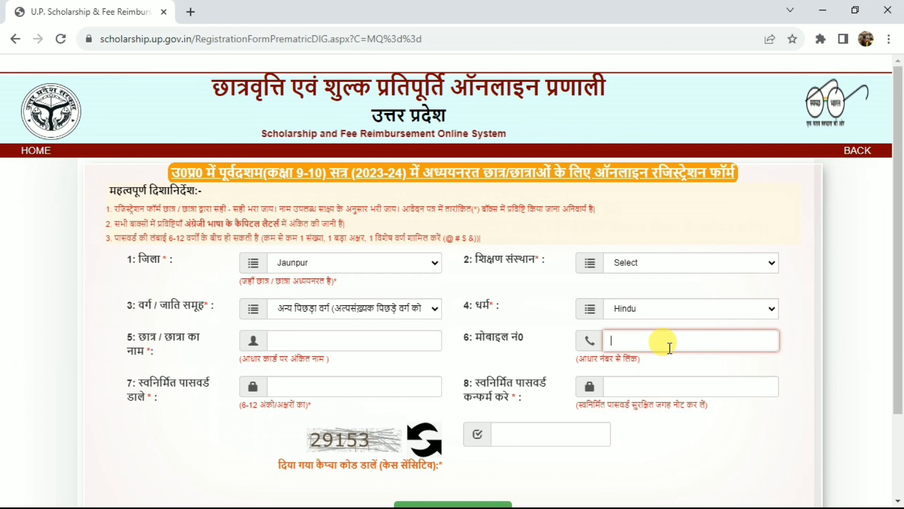
pyautogui.click(190, 417)
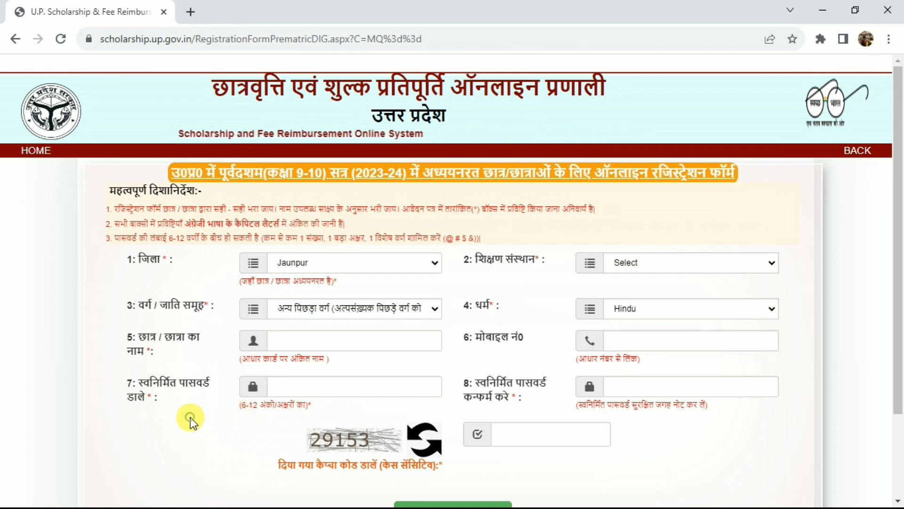
pyautogui.click(313, 387)
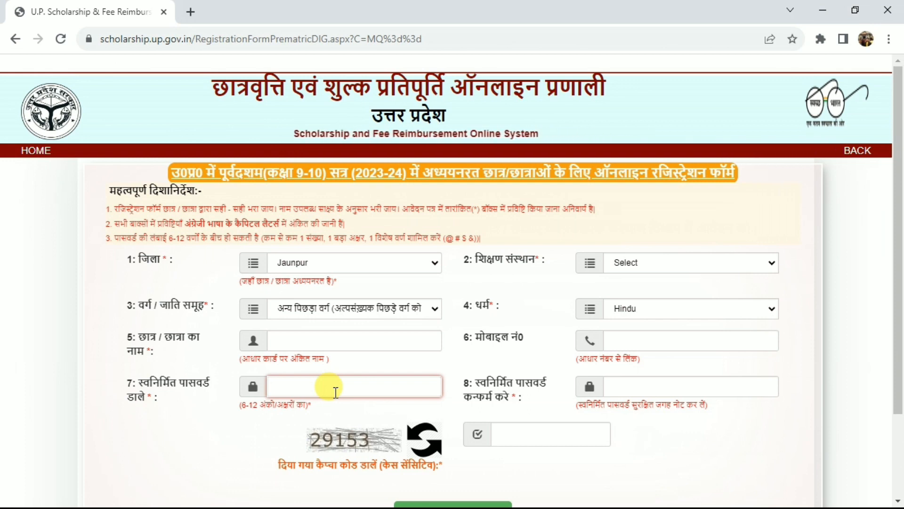
pyautogui.click(505, 398)
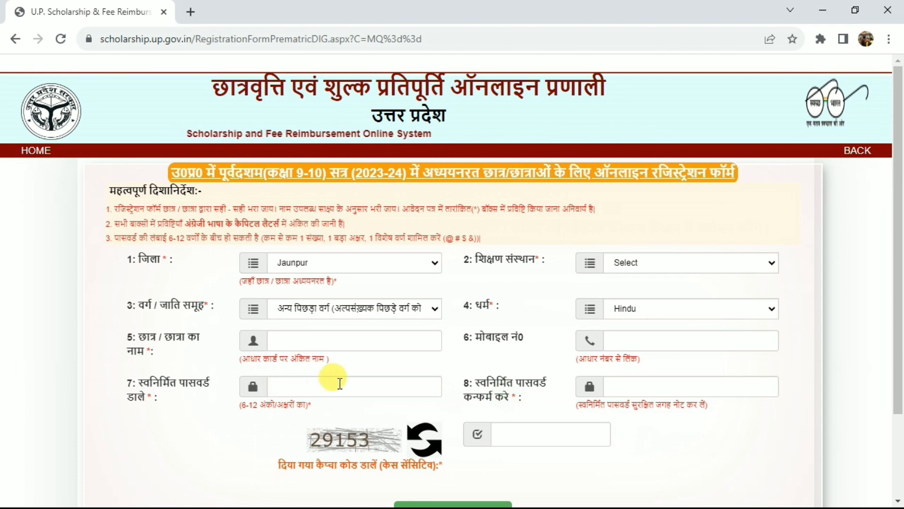
pyautogui.click(630, 381)
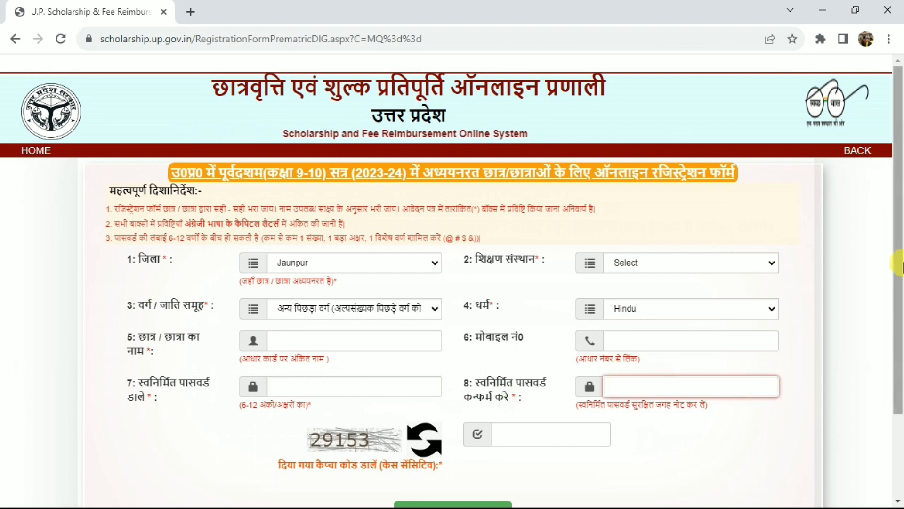
# Submit the prematric registration form
pyautogui.scroll(-3, 896, 282)
pyautogui.click(518, 332)
pyautogui.click(449, 410)
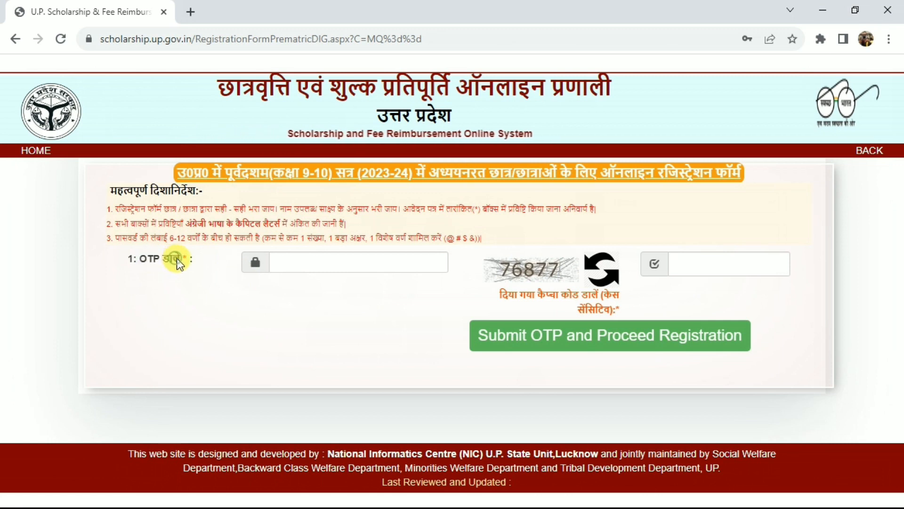
# Submit the OTP and captcha form to proceed with the registration
pyautogui.click(302, 260)
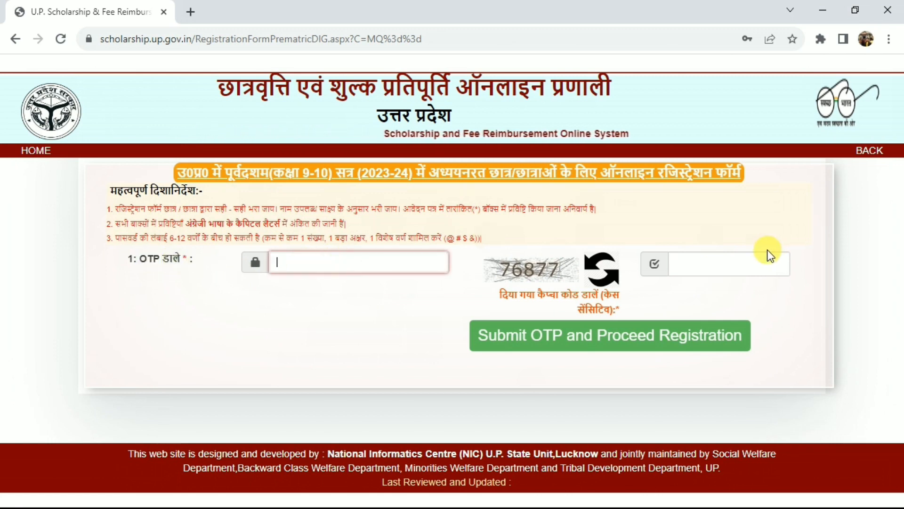
pyautogui.click(722, 258)
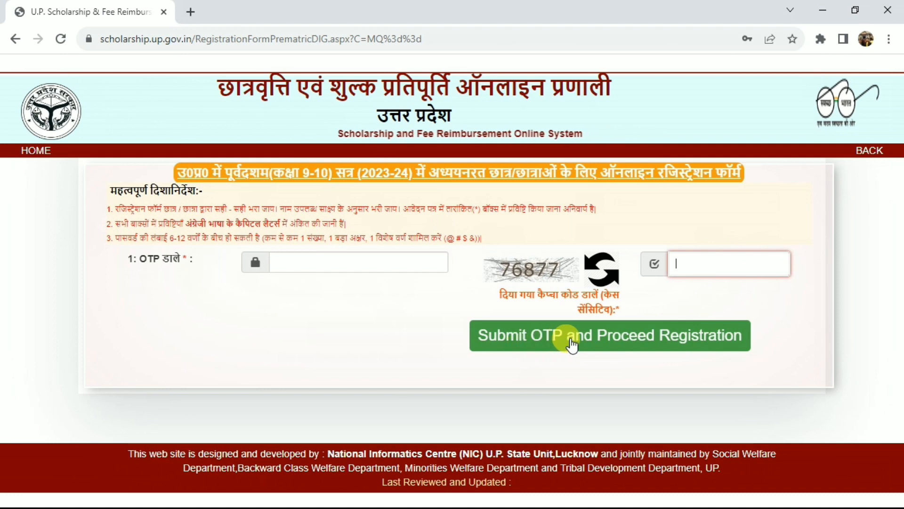
pyautogui.click(626, 346)
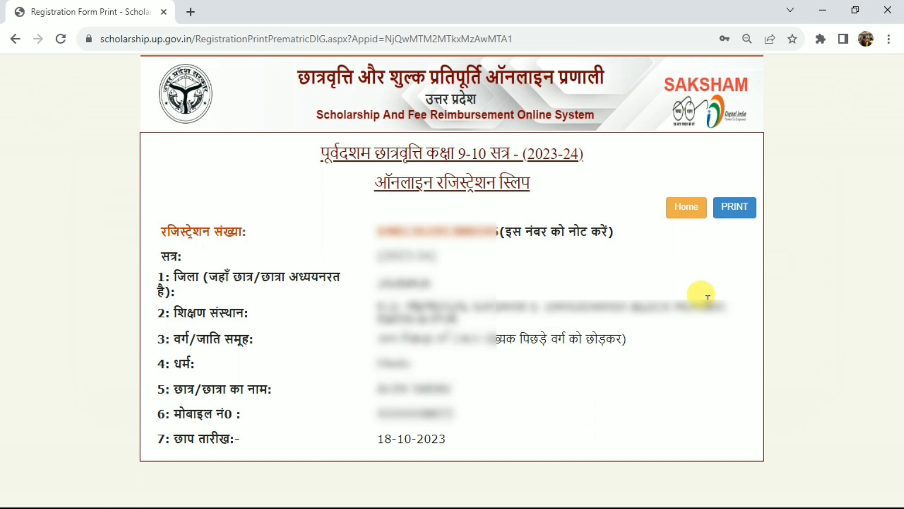
# Examine the registration number on the online registration slip by highlighting it
pyautogui.moveTo(378, 226); pyautogui.dragTo(453, 221)
pyautogui.click(455, 222)
pyautogui.doubleClick(414, 228)
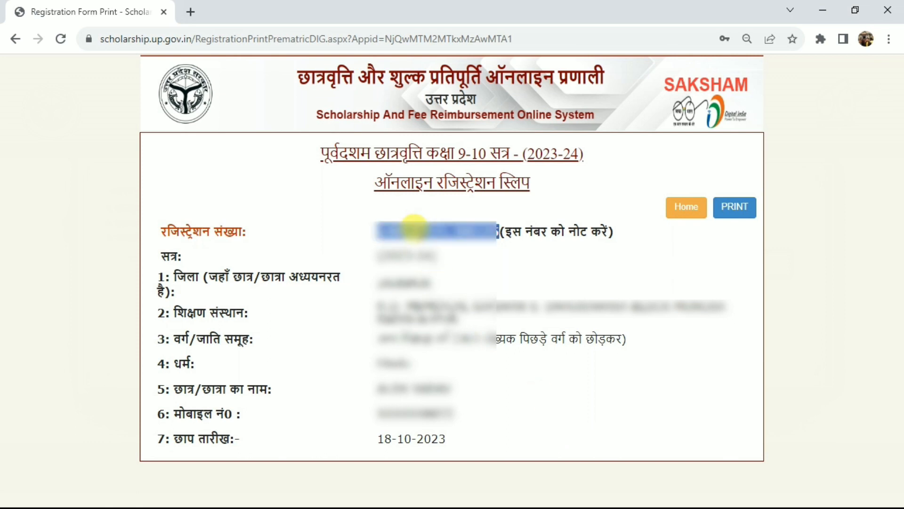
pyautogui.click(556, 267)
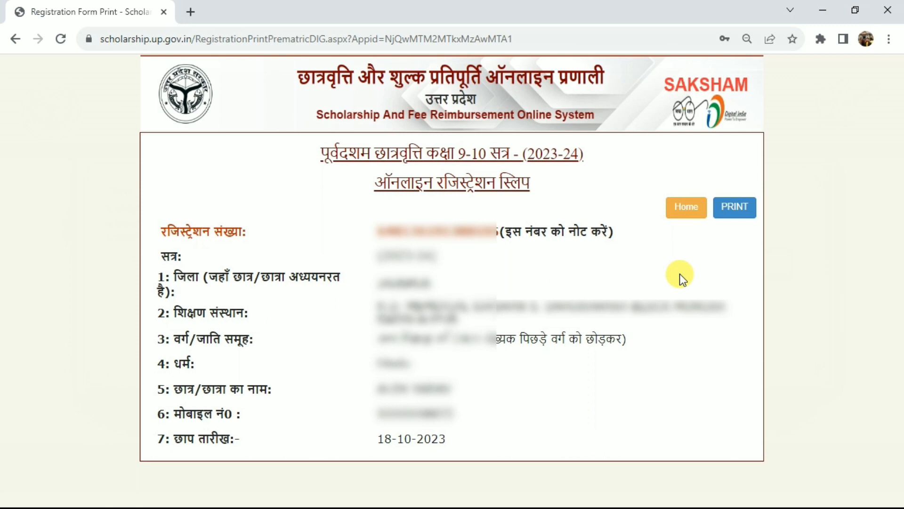
# Return to the portal's home page and open the fresh login for prematric students
pyautogui.click(685, 213)
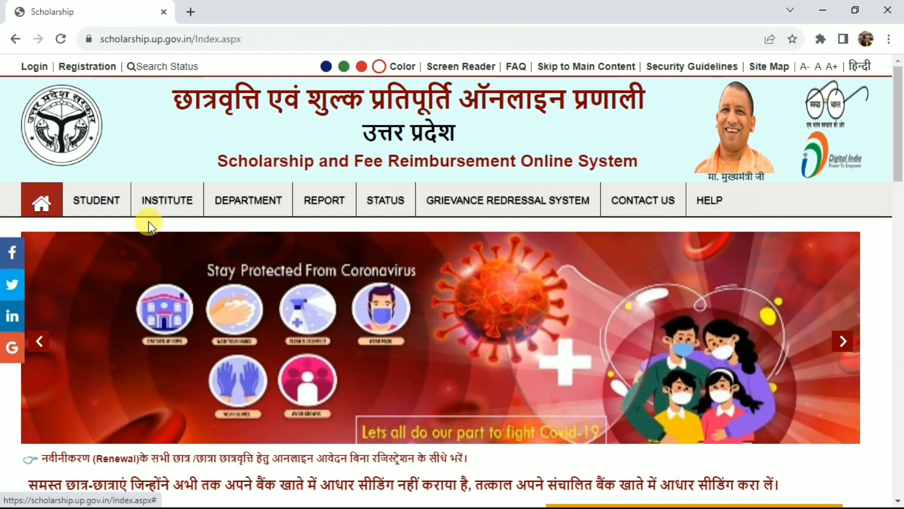
pyautogui.moveTo(92, 198)
pyautogui.moveTo(102, 260)
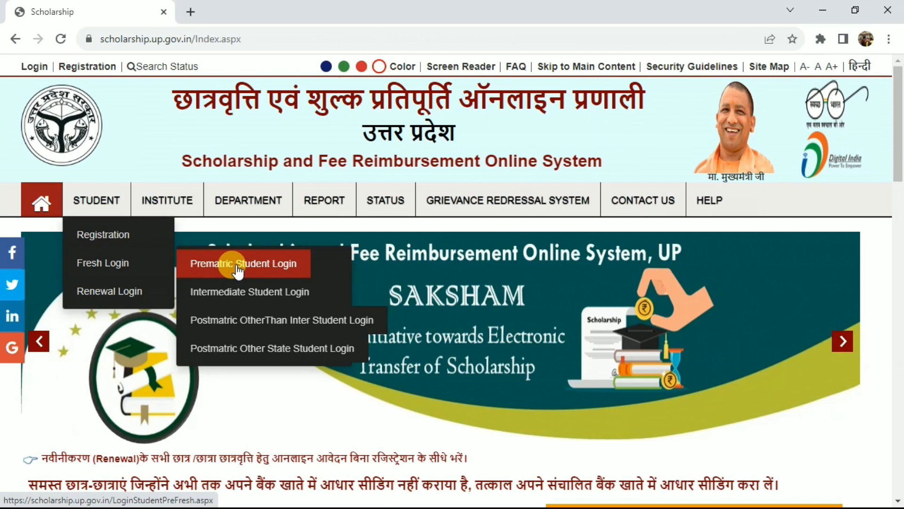
pyautogui.click(238, 268)
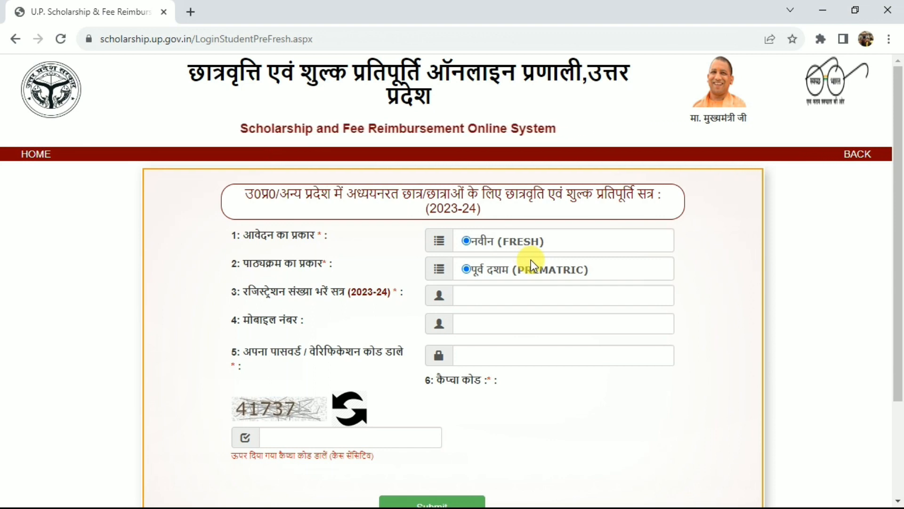
# Log in to the fresh prematric account with the registration number, mobile number, password and captcha code
pyautogui.moveTo(504, 273); pyautogui.dragTo(544, 273)
pyautogui.click(543, 274)
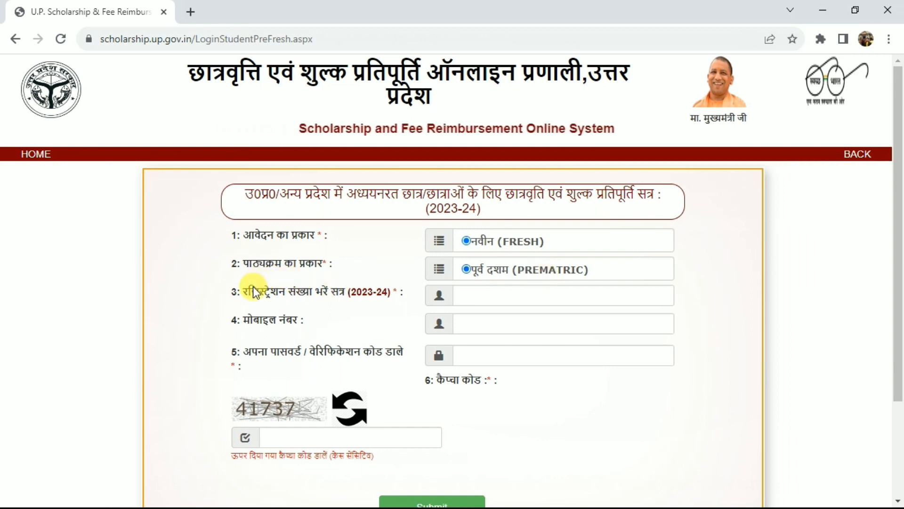
pyautogui.moveTo(253, 289); pyautogui.dragTo(297, 290)
pyautogui.click(499, 297)
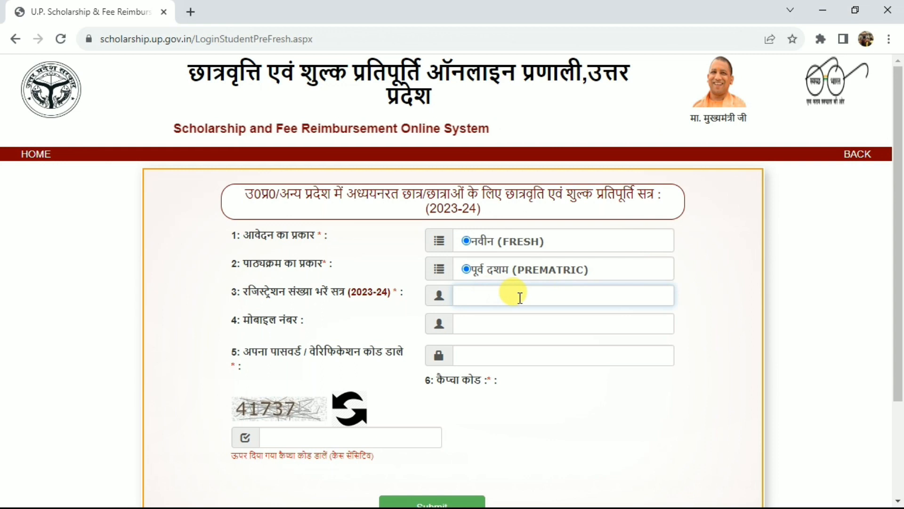
pyautogui.click(480, 324)
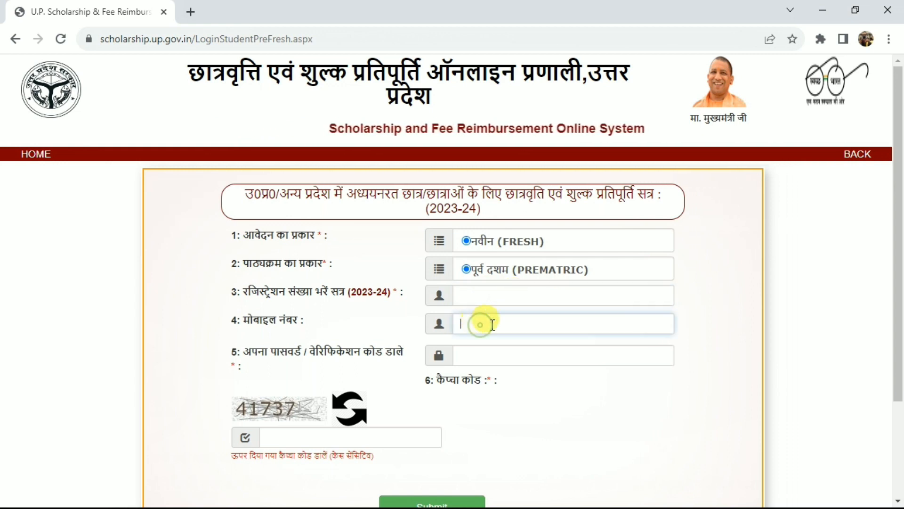
pyautogui.click(491, 360)
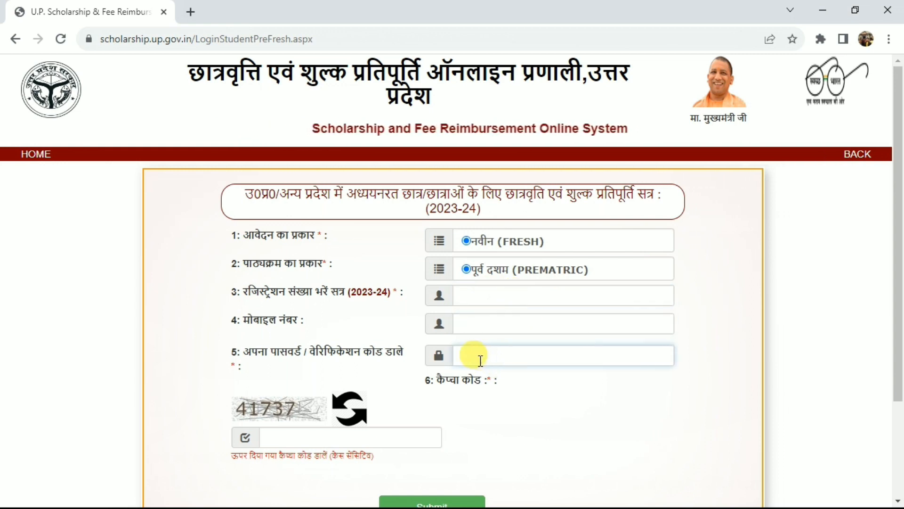
pyautogui.click(282, 434)
pyautogui.scroll(-1, 899, 301)
pyautogui.scroll(-1, 899, 302)
pyautogui.click(420, 459)
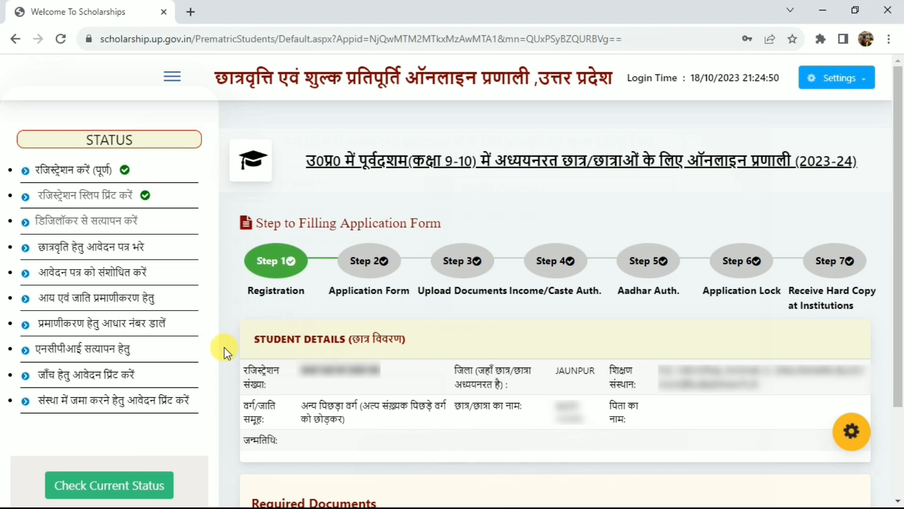
# Open the DigiLocker verification stage of the application and start the verification
pyautogui.click(55, 225)
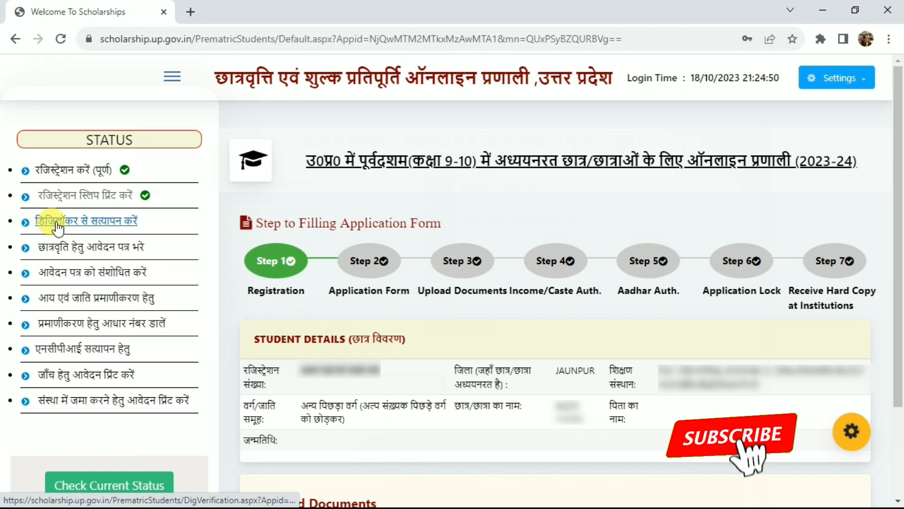
pyautogui.click(114, 222)
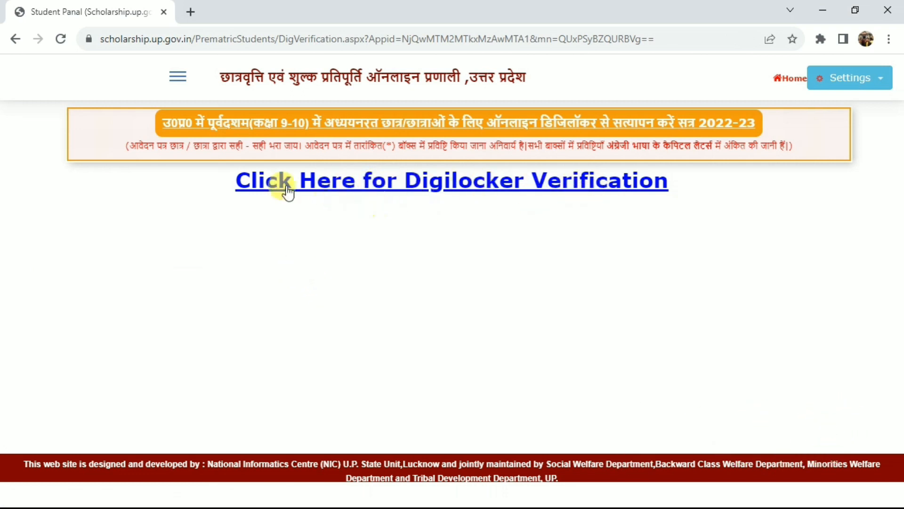
pyautogui.click(292, 182)
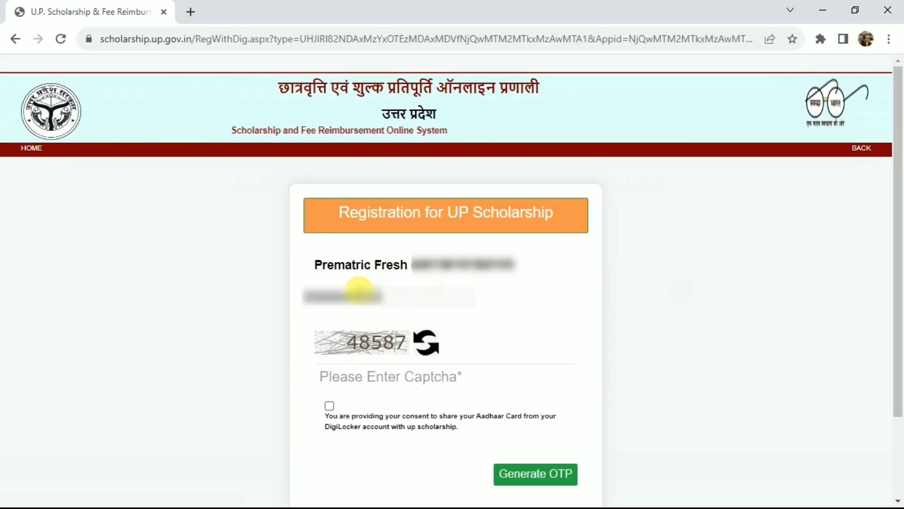
# Enter the captcha code, consent to sharing the Aadhaar card from DigiLocker and generate the OTP
pyautogui.moveTo(337, 295); pyautogui.dragTo(367, 301)
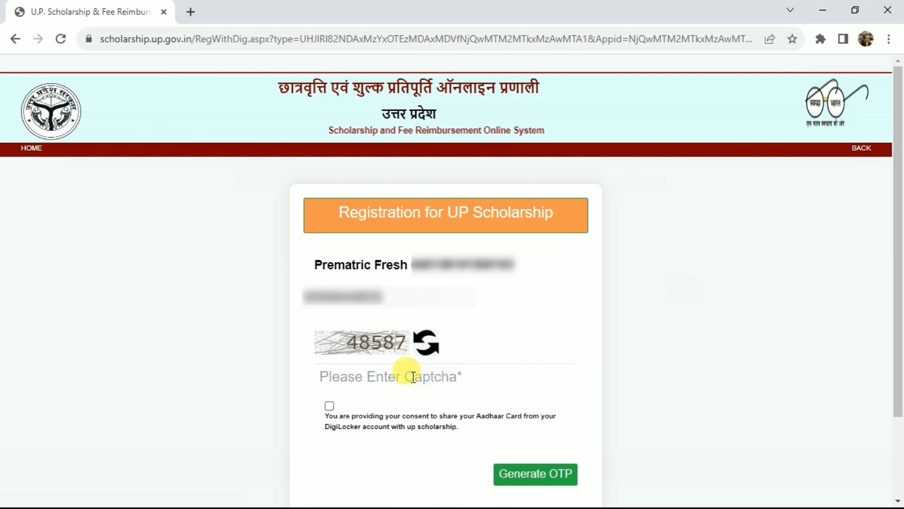
pyautogui.click(385, 380)
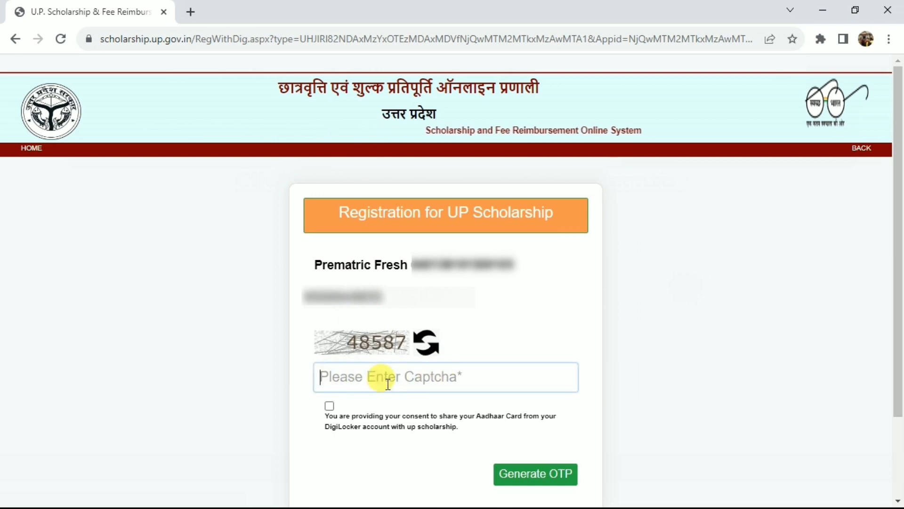
pyautogui.write('48587')
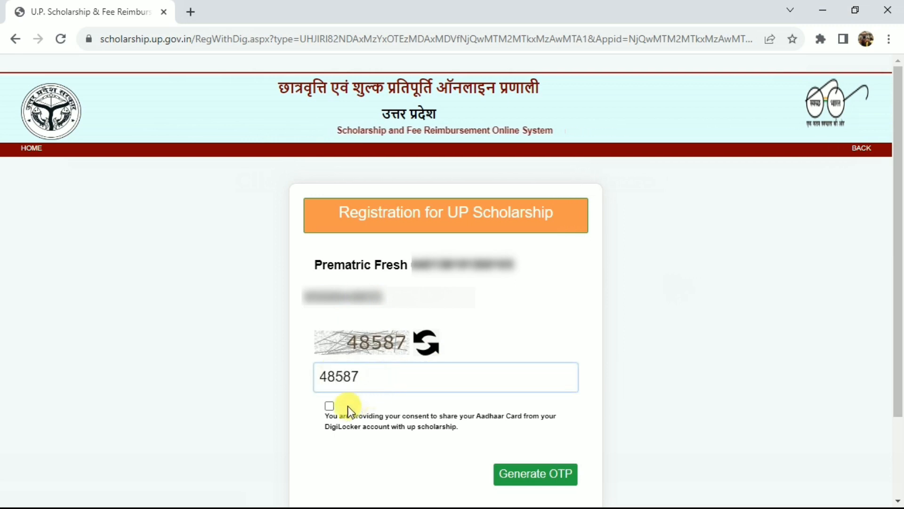
pyautogui.click(329, 406)
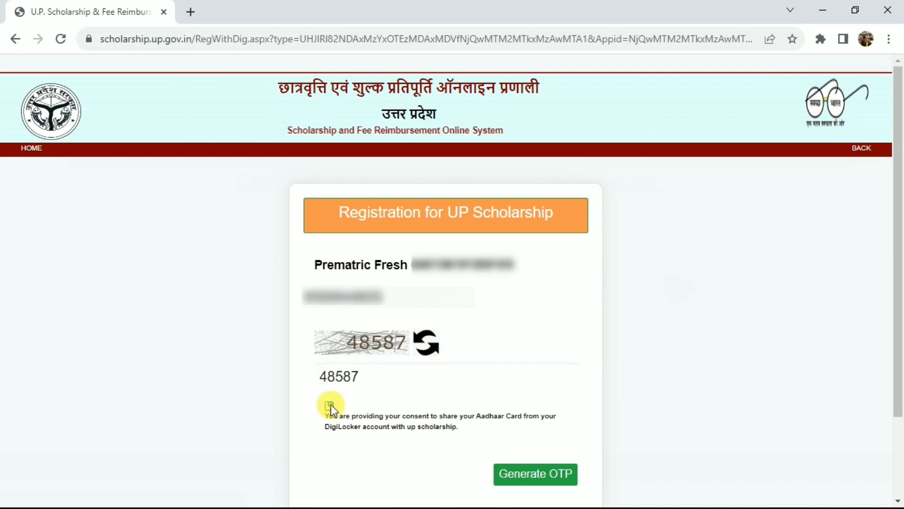
pyautogui.click(540, 475)
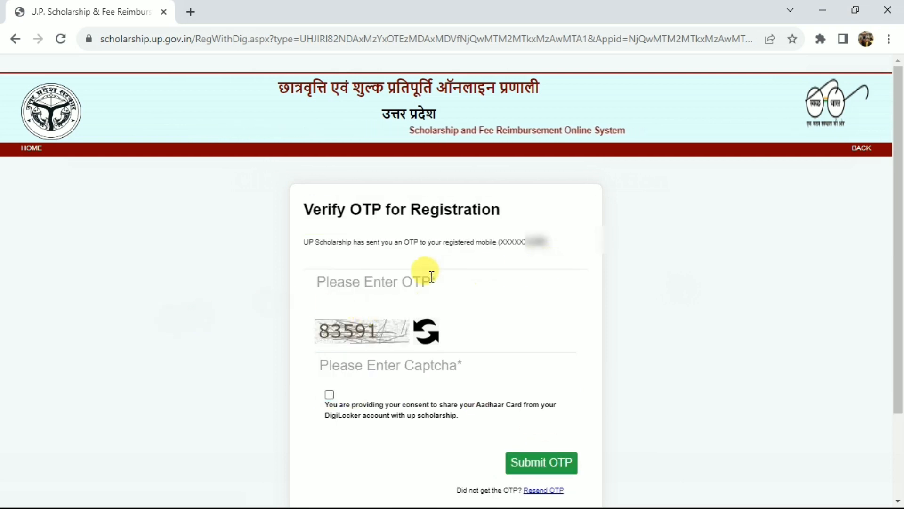
# Submit the OTP verification form for the registration to reach the DigiLocker sign-in page
pyautogui.click(391, 276)
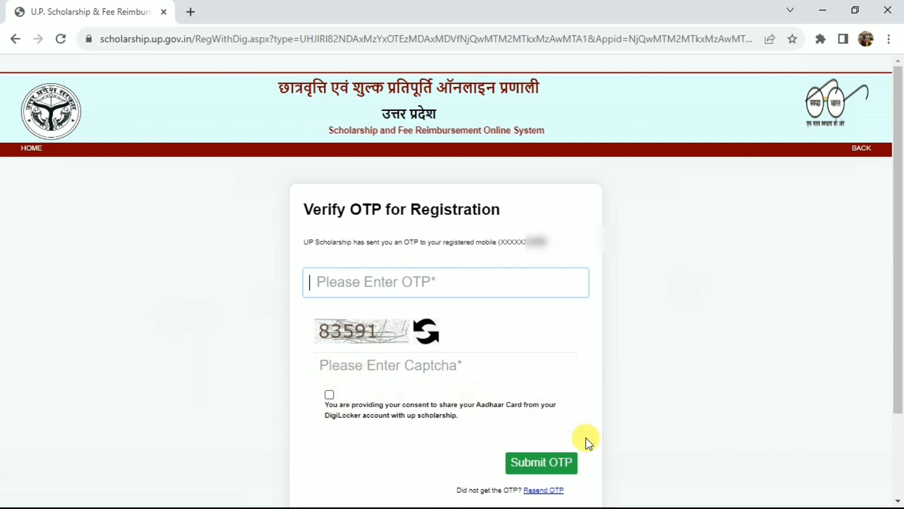
pyautogui.click(563, 462)
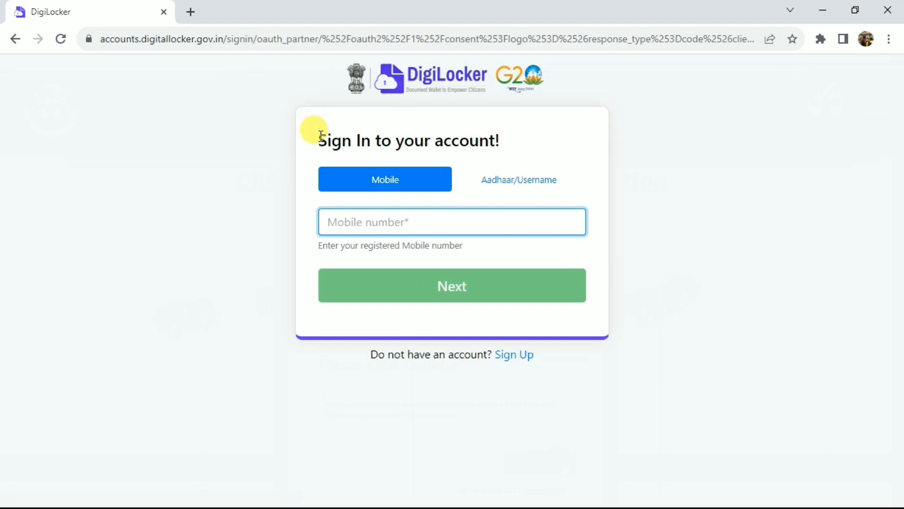
pyautogui.moveTo(321, 136); pyautogui.dragTo(513, 146)
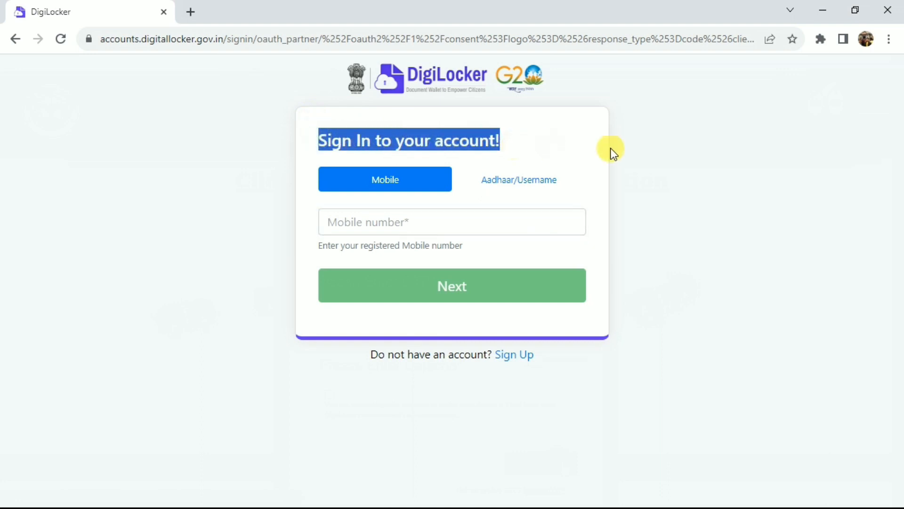
pyautogui.click(660, 165)
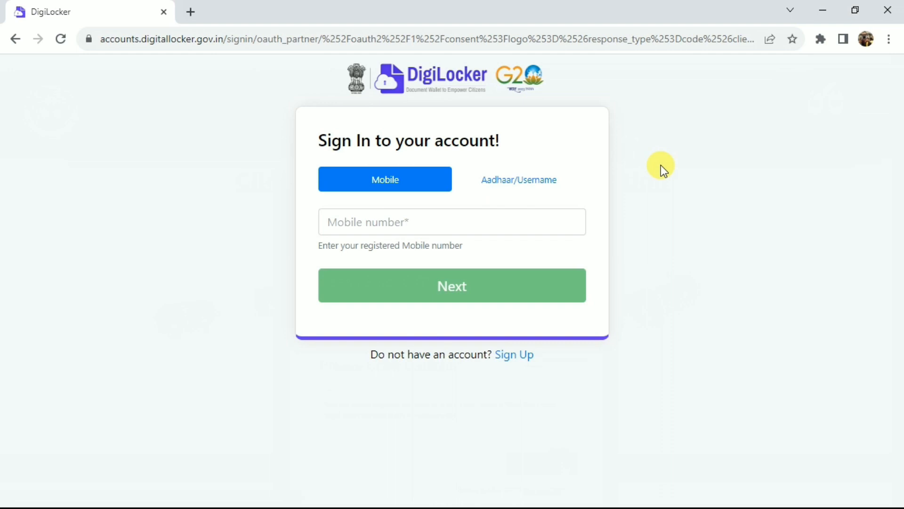
# Sign up for a DigiLocker account with the Aadhaar number and verify it with the Aadhaar OTP
pyautogui.click(509, 360)
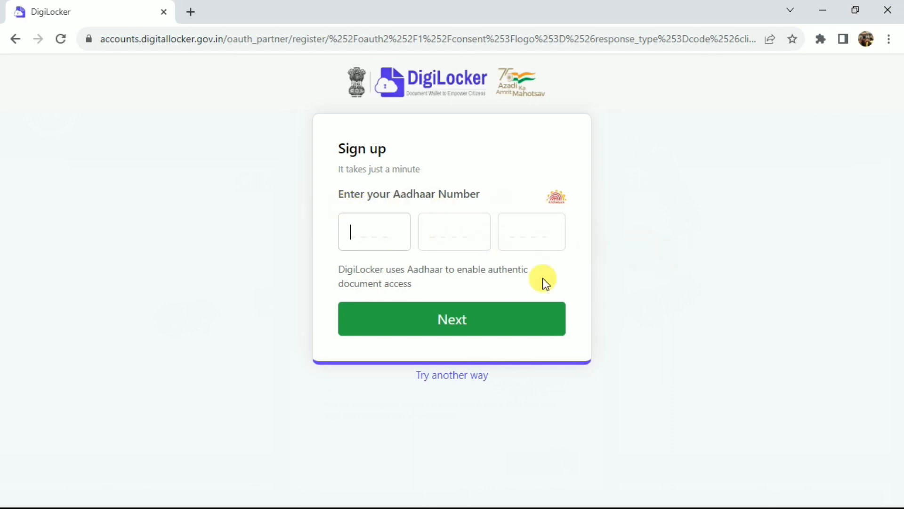
pyautogui.click(469, 325)
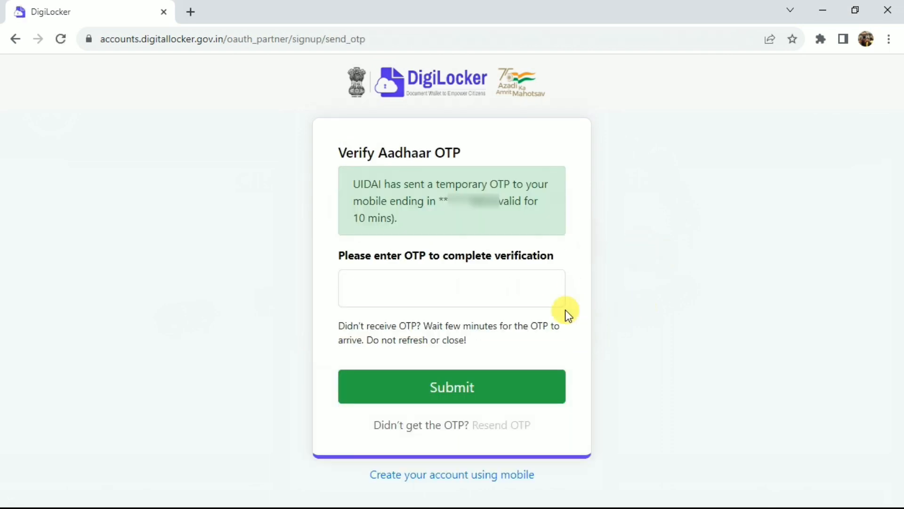
pyautogui.click(413, 291)
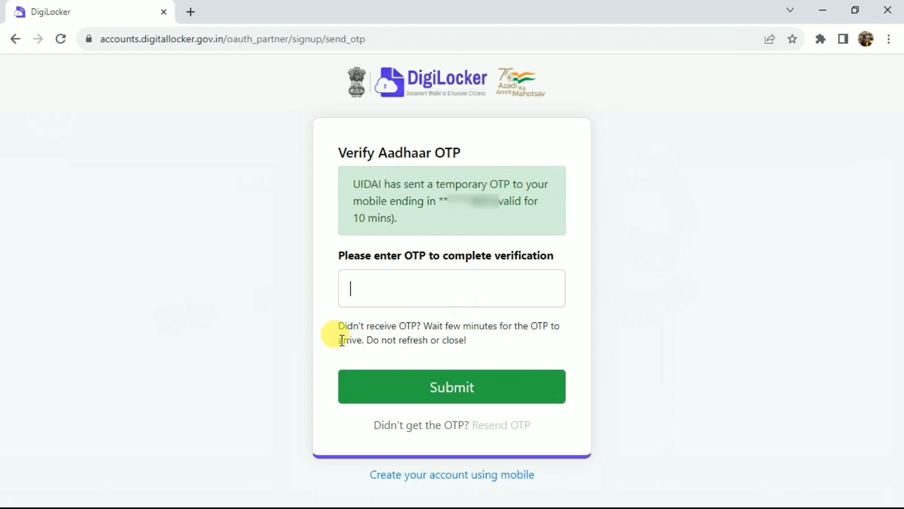
pyautogui.moveTo(338, 336); pyautogui.dragTo(407, 339)
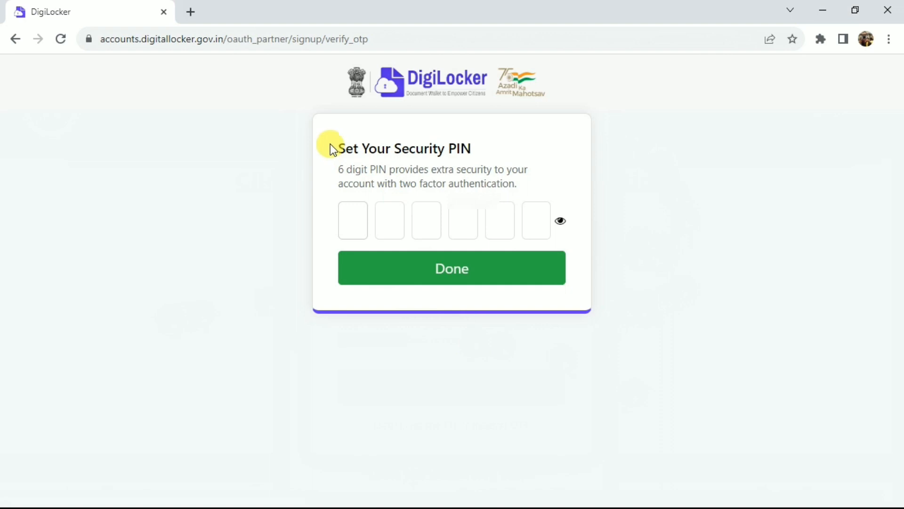
# Set the 6-digit security PIN for the DigiLocker account
pyautogui.moveTo(331, 147); pyautogui.dragTo(479, 152)
pyautogui.click(478, 152)
pyautogui.click(355, 217)
pyautogui.click(517, 281)
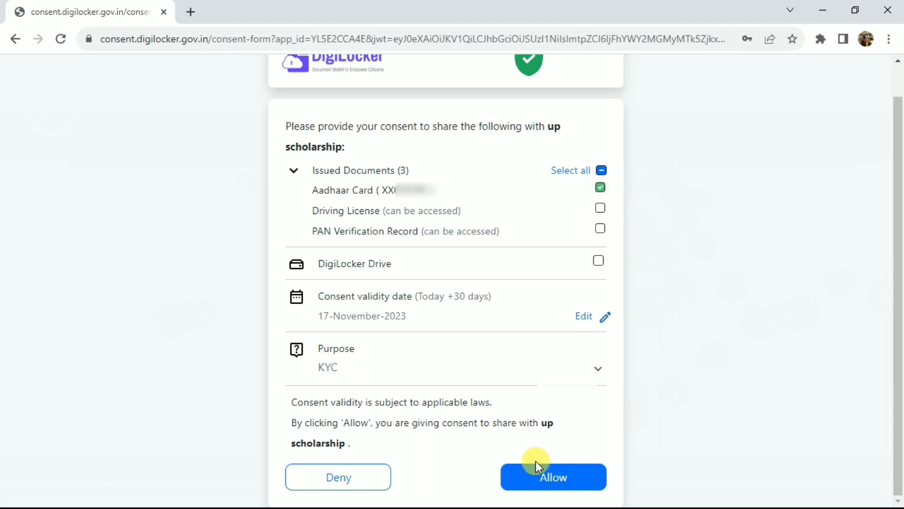
# Allow DigiLocker to share the Aadhaar card with up scholarship for KYC and verify the fetched Aadhaar details
pyautogui.click(549, 481)
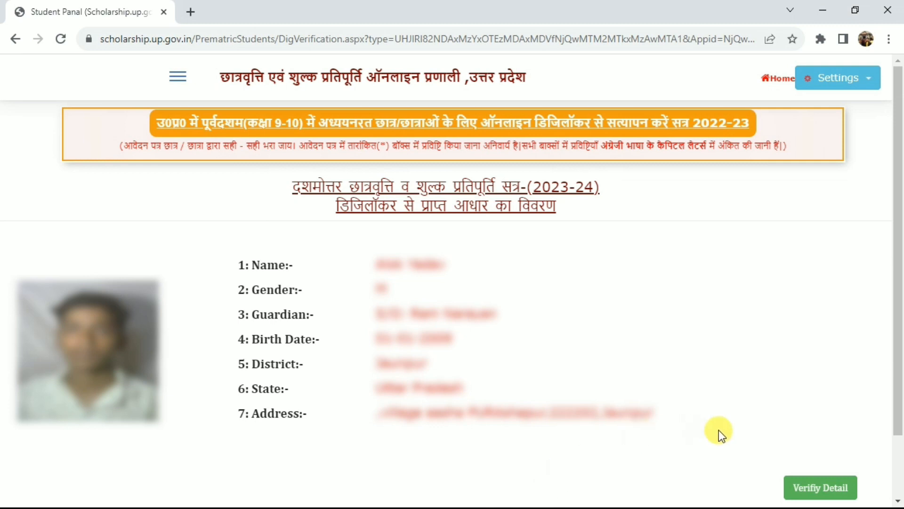
pyautogui.click(813, 492)
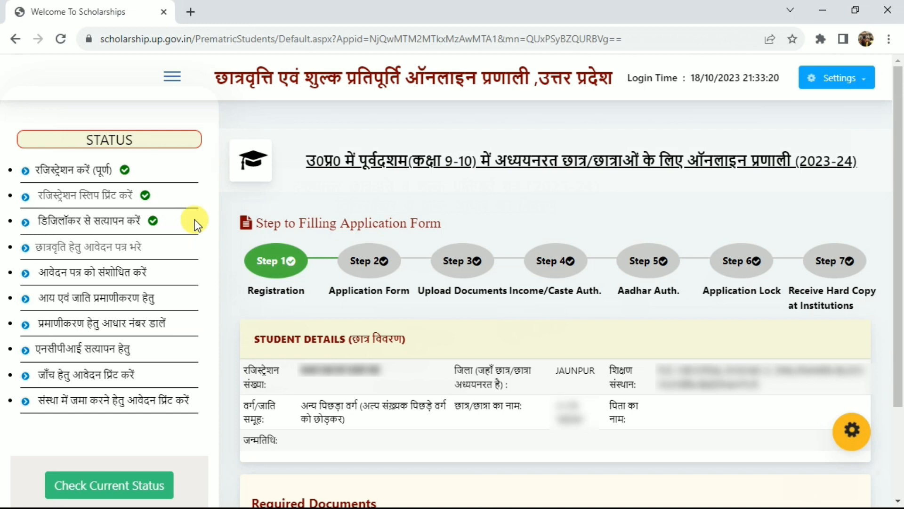
# Open the scholarship application form and go to the previous school name field under the personal details
pyautogui.click(98, 254)
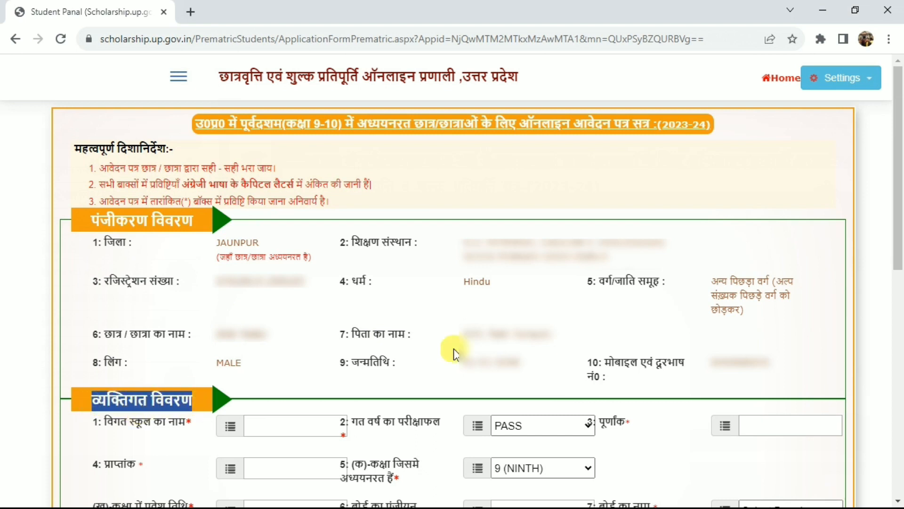
pyautogui.scroll(-5, 452, 353)
pyautogui.click(171, 203)
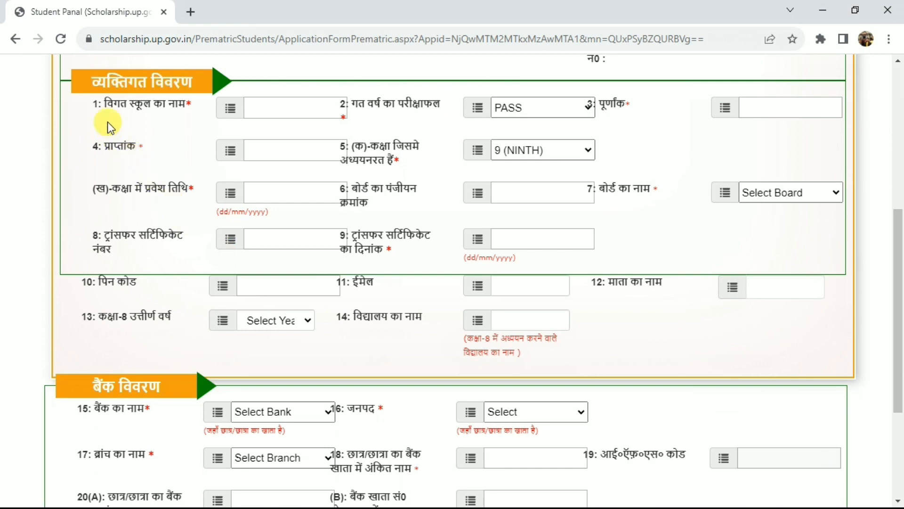
pyautogui.moveTo(105, 103); pyautogui.dragTo(183, 114)
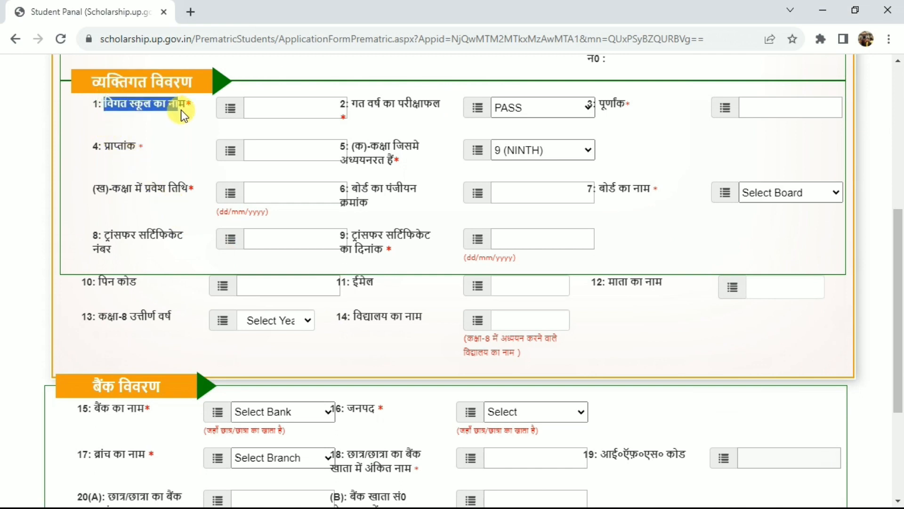
pyautogui.click(284, 105)
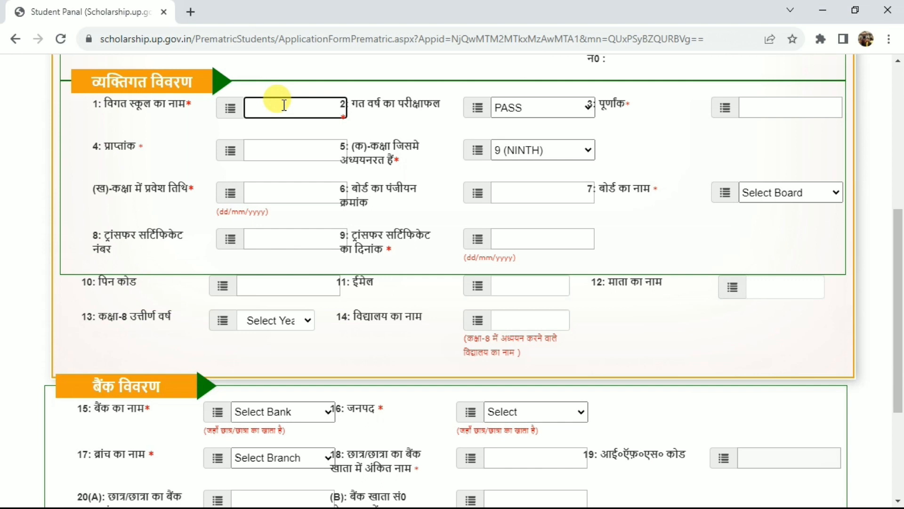
pyautogui.press('Tab')
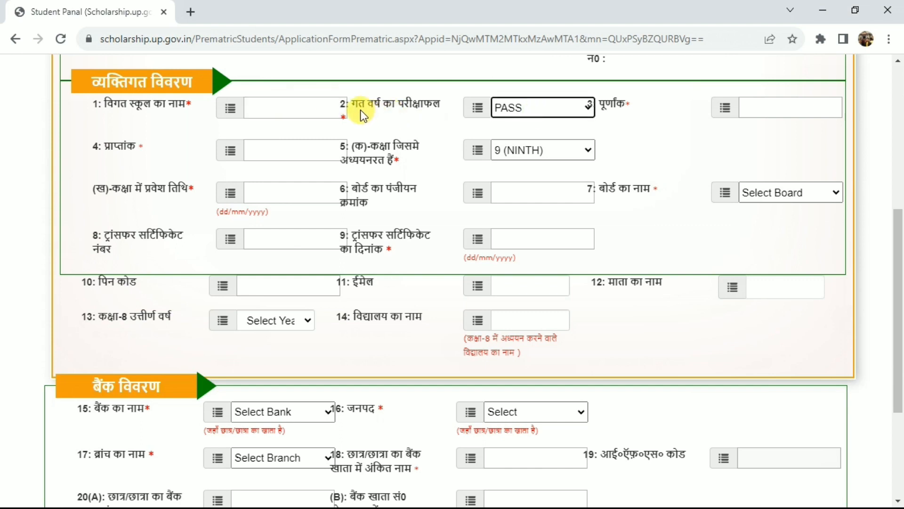
# Choose PASS as the previous year's exam result in the personal details
pyautogui.moveTo(356, 106); pyautogui.dragTo(437, 109)
pyautogui.click(437, 110)
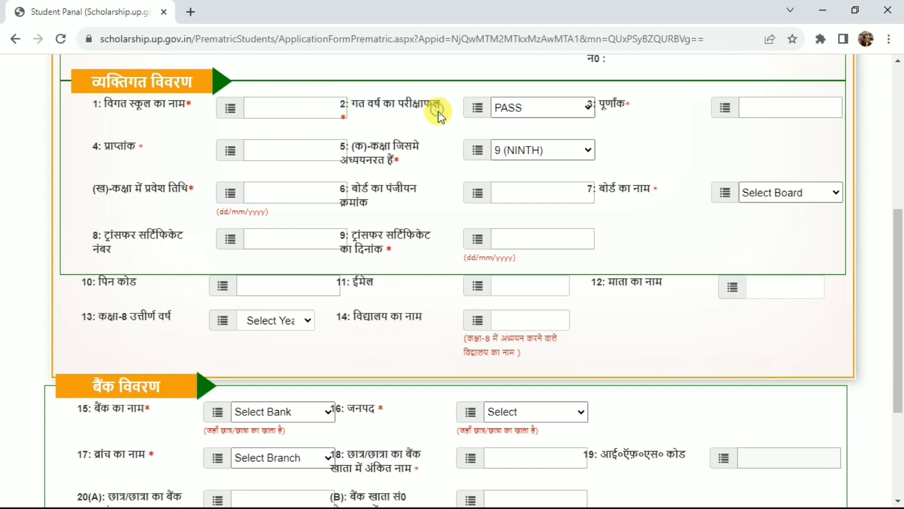
pyautogui.click(521, 111)
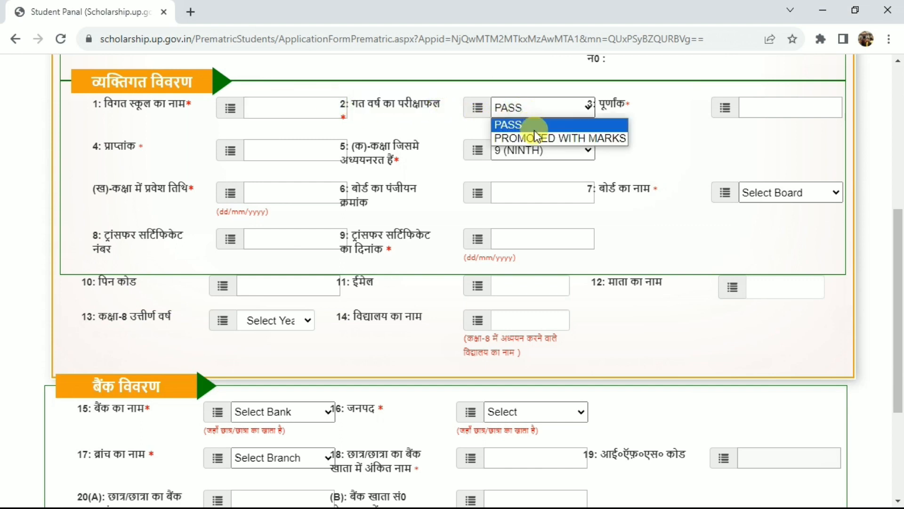
pyautogui.click(533, 126)
pyautogui.press('Tab')
pyautogui.click(624, 101)
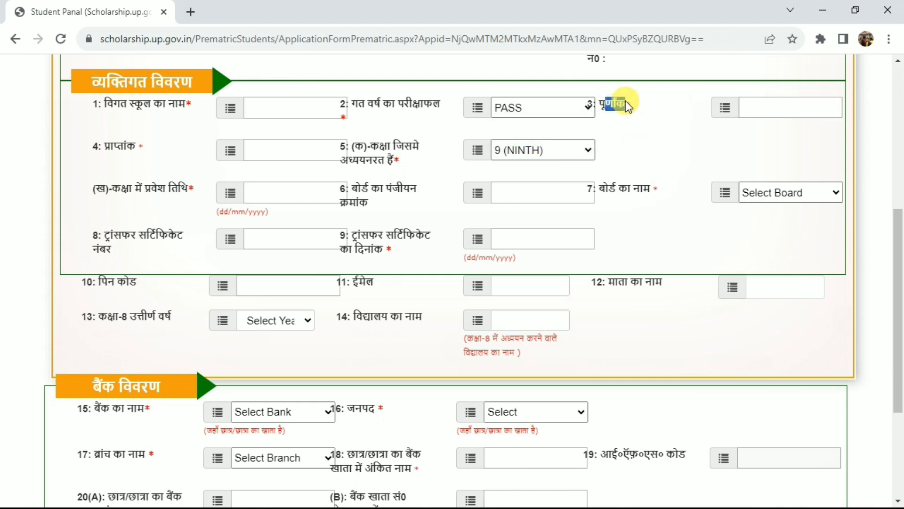
# Go to the total marks field and the obtained marks field in the personal details
pyautogui.click(779, 106)
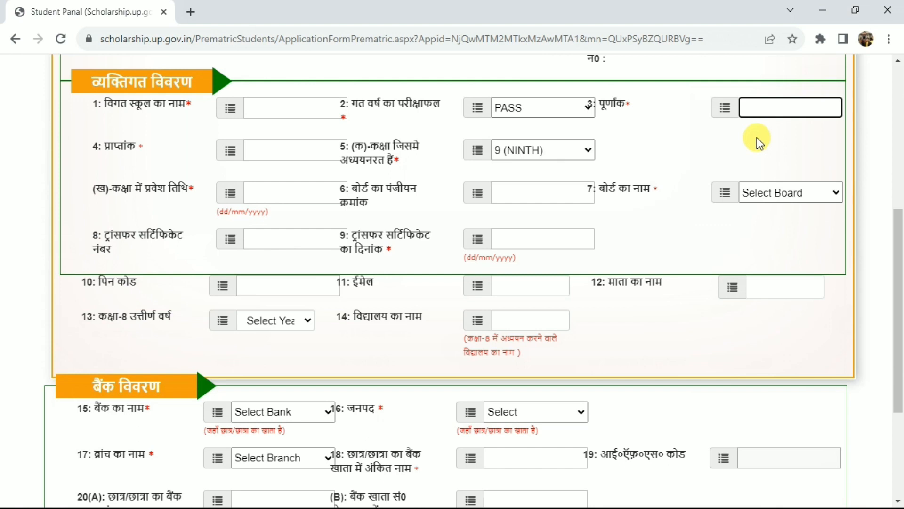
pyautogui.moveTo(105, 147); pyautogui.dragTo(140, 142)
pyautogui.click(140, 142)
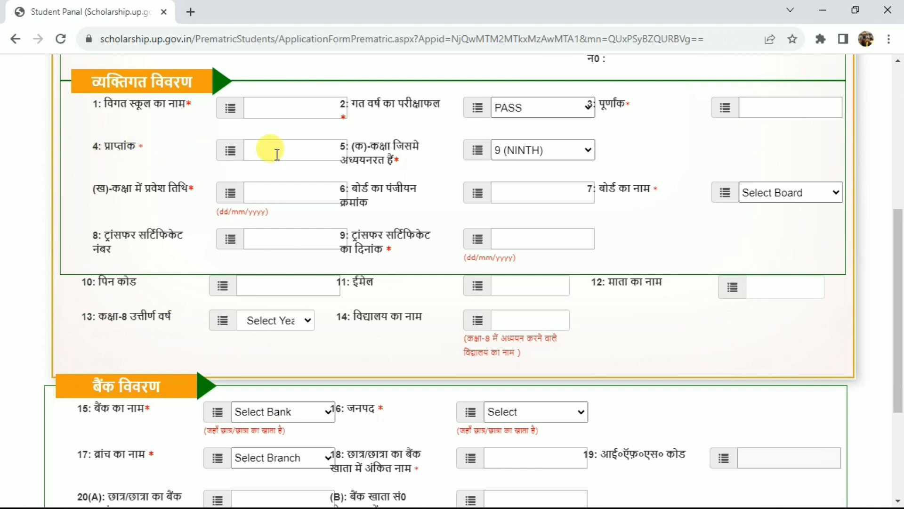
pyautogui.click(292, 151)
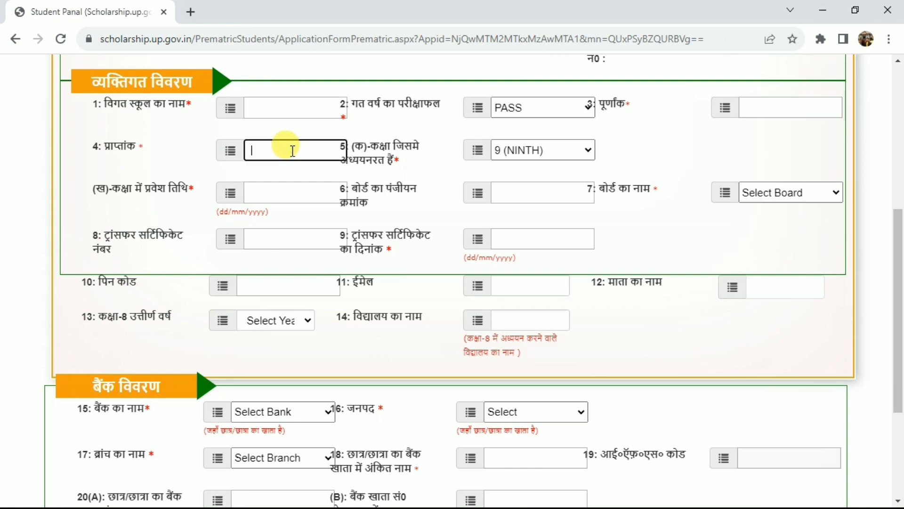
# Try 10 (TENTH) as the class currently studied in, and set it back to 9 (NINTH)
pyautogui.moveTo(371, 147); pyautogui.dragTo(399, 159)
pyautogui.click(399, 160)
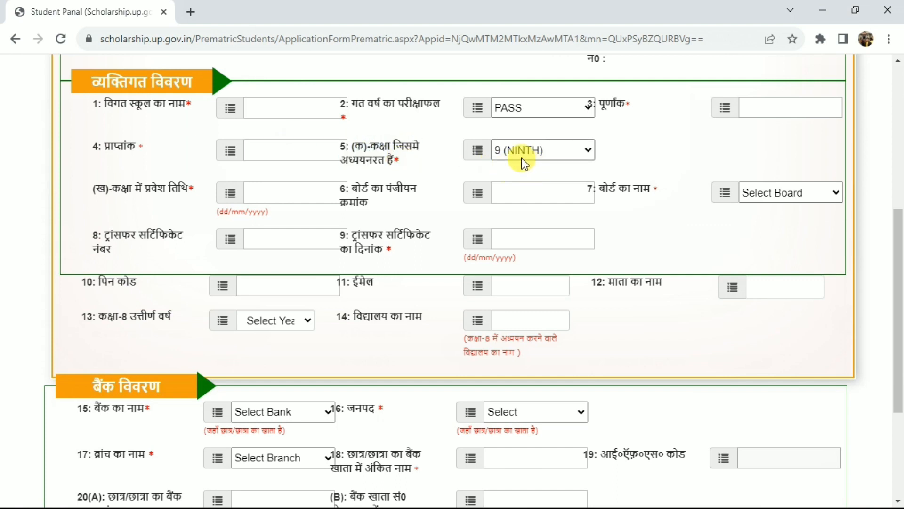
pyautogui.click(545, 155)
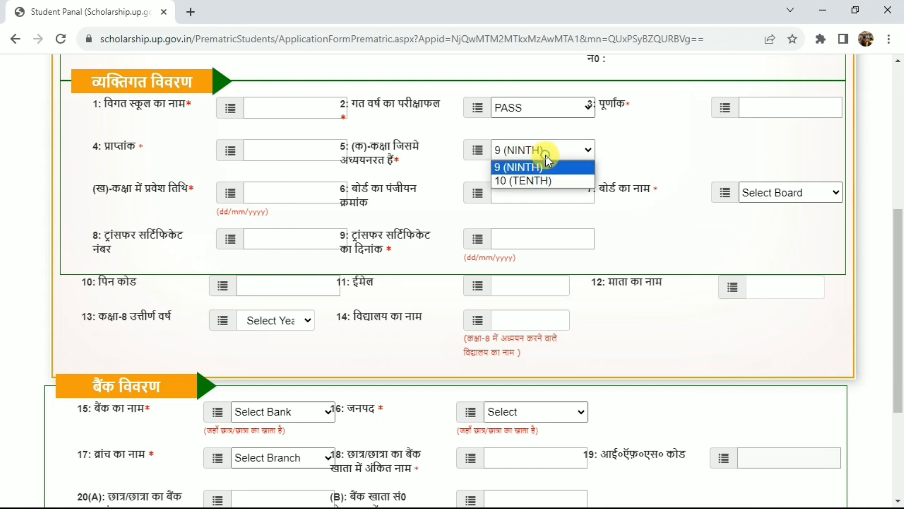
pyautogui.click(525, 181)
pyautogui.click(521, 152)
pyautogui.click(519, 168)
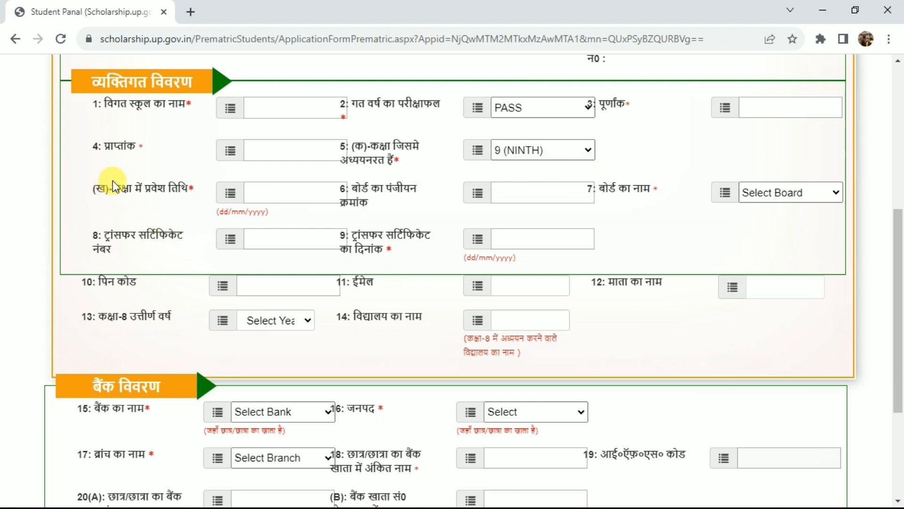
# Go to the field for the date of admission to the current class
pyautogui.moveTo(113, 187); pyautogui.dragTo(179, 187)
pyautogui.click(179, 187)
pyautogui.click(296, 192)
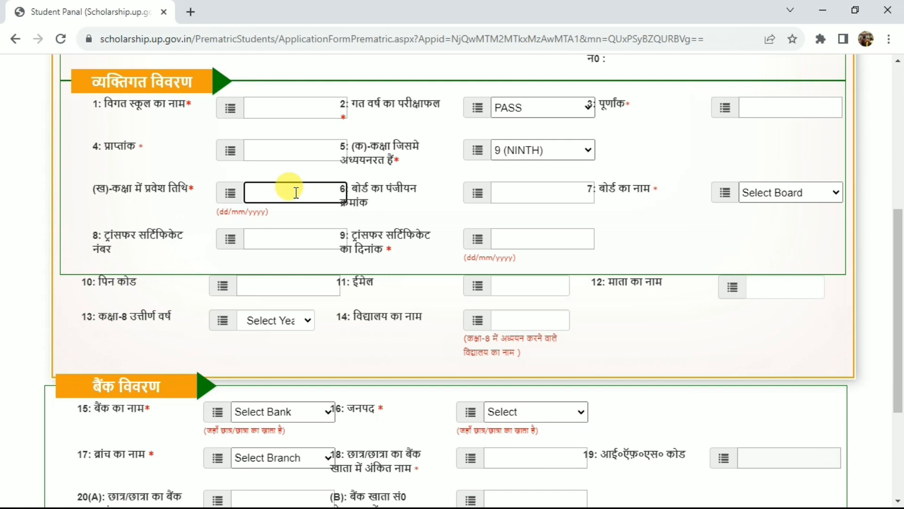
# Enter NA as the board registration number in the personal details
pyautogui.click(367, 196)
pyautogui.tripleClick(368, 196)
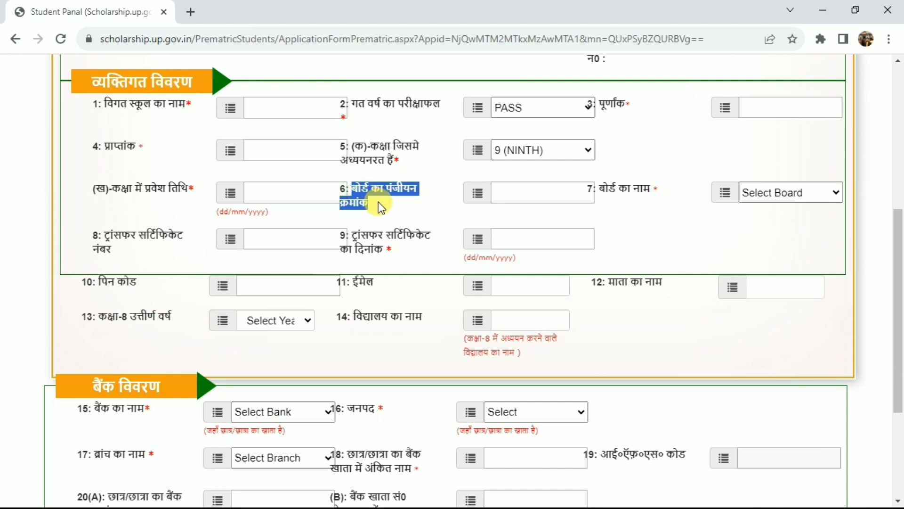
pyautogui.click(380, 207)
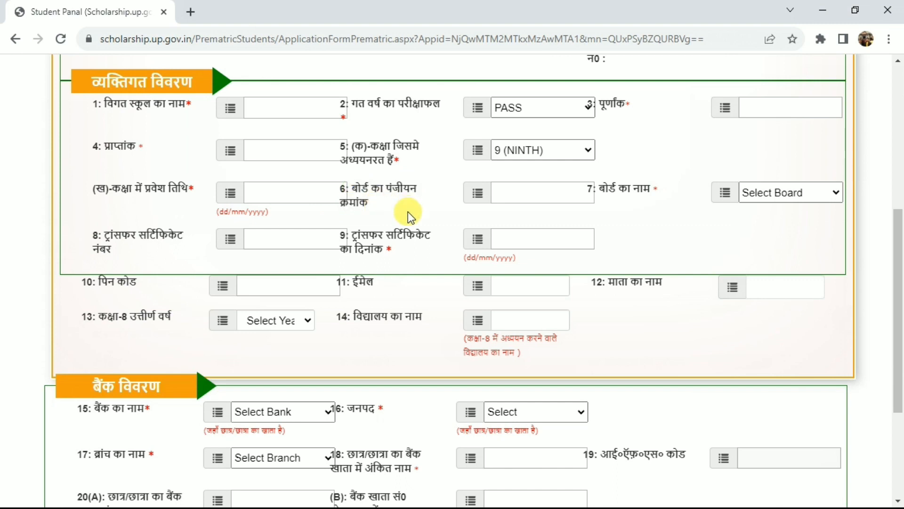
pyautogui.click(521, 193)
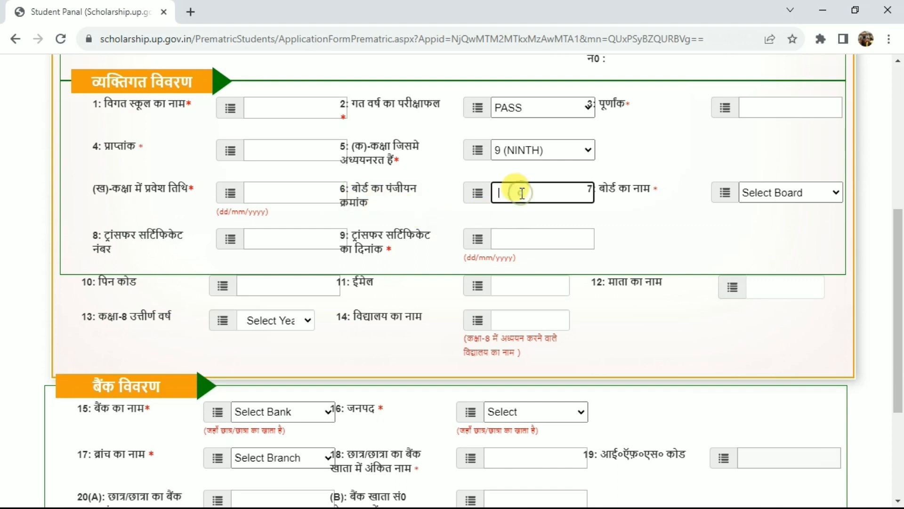
pyautogui.write('NA')
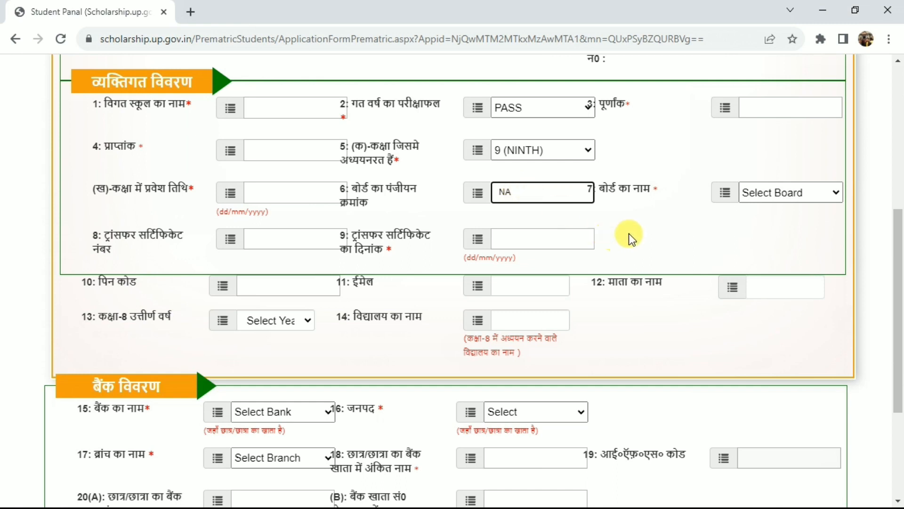
pyautogui.click(625, 214)
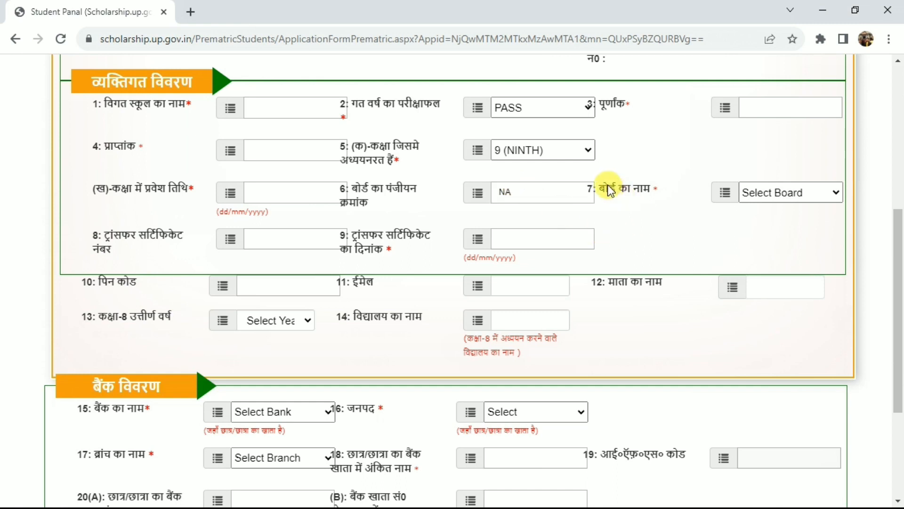
# Choose UP BOARD as the board name in the personal details
pyautogui.moveTo(608, 190); pyautogui.dragTo(665, 187)
pyautogui.click(779, 190)
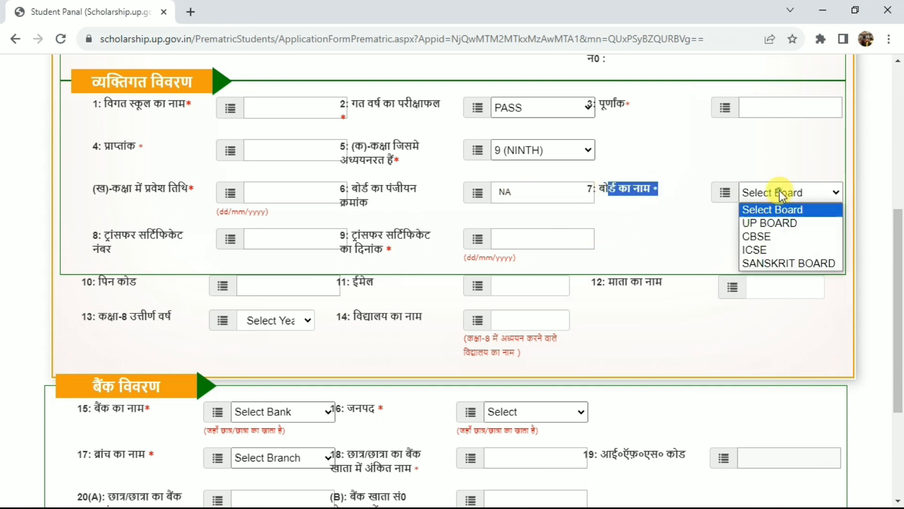
pyautogui.click(768, 222)
pyautogui.click(690, 232)
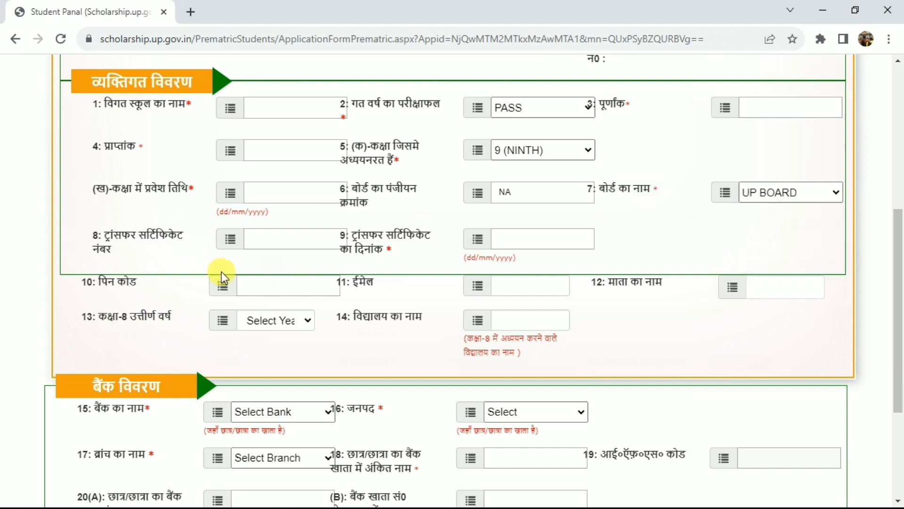
# Examine the transfer certificate number field and go to the transfer certificate date field
pyautogui.moveTo(107, 237); pyautogui.dragTo(178, 238)
pyautogui.click(179, 240)
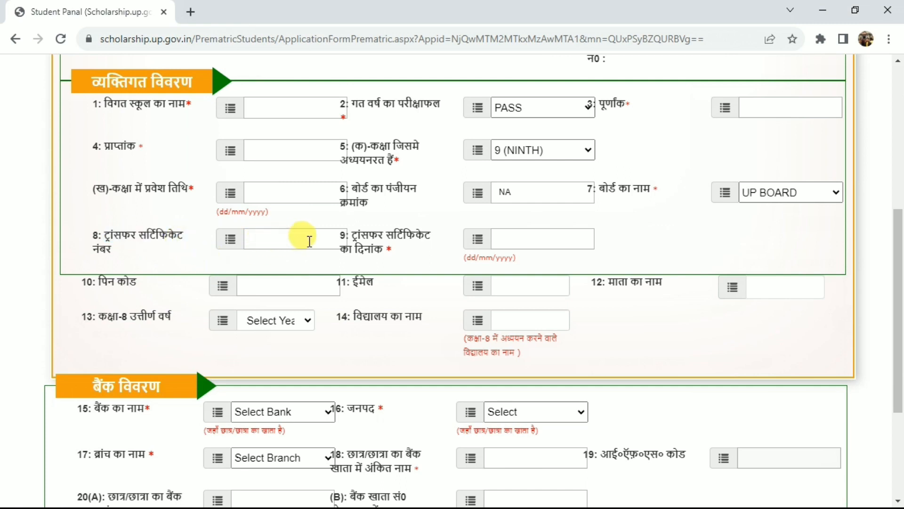
pyautogui.moveTo(353, 232); pyautogui.dragTo(410, 250)
pyautogui.click(399, 251)
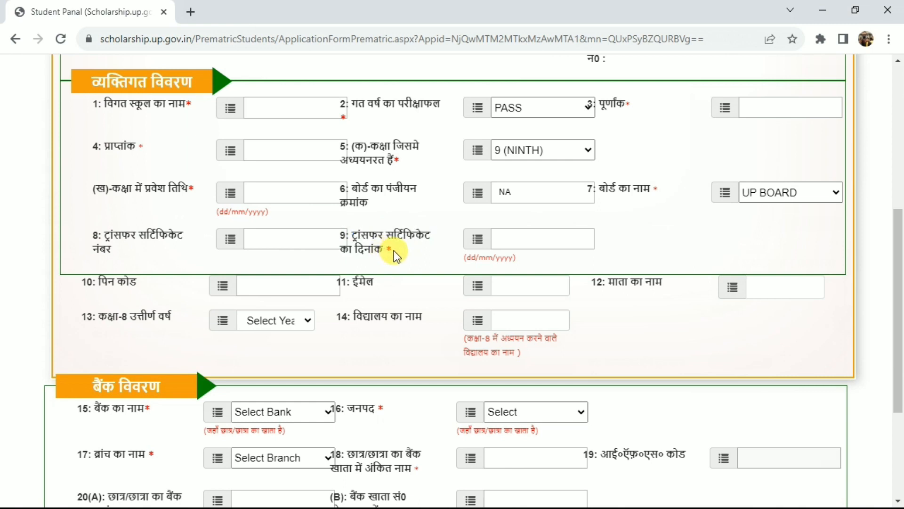
pyautogui.click(532, 248)
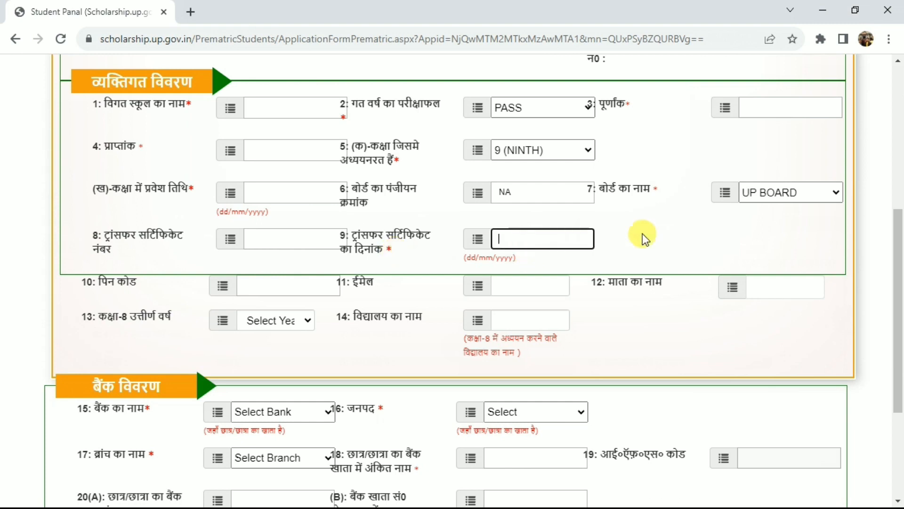
pyautogui.click(691, 233)
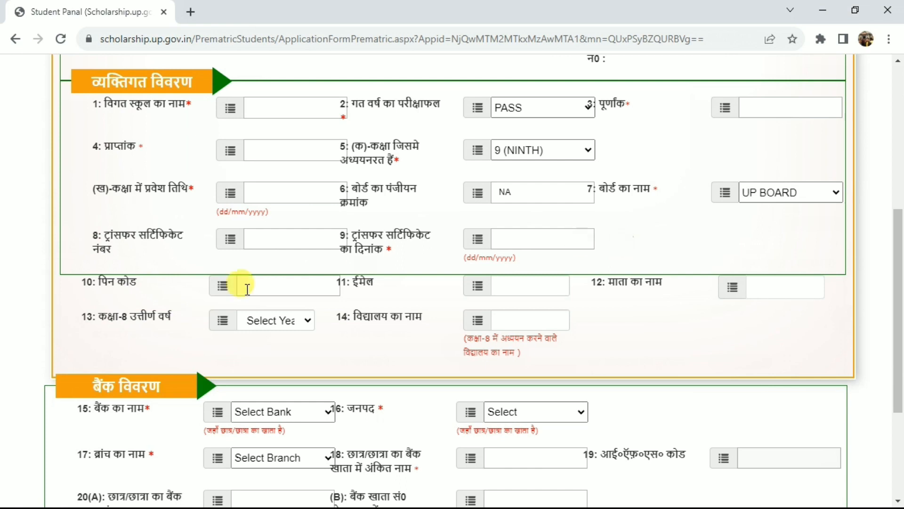
# Go through the PIN code, email and mother's name fields below the personal details
pyautogui.moveTo(101, 282); pyautogui.dragTo(144, 287)
pyautogui.click(141, 285)
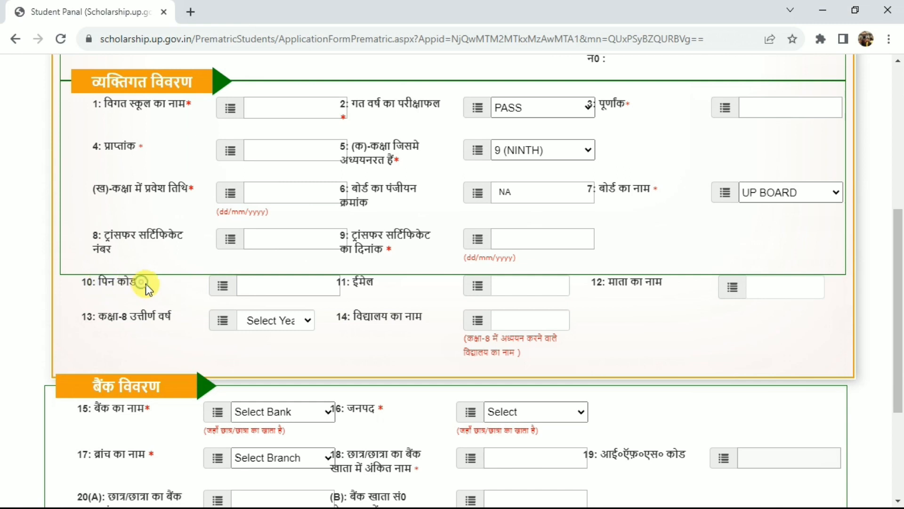
pyautogui.click(269, 285)
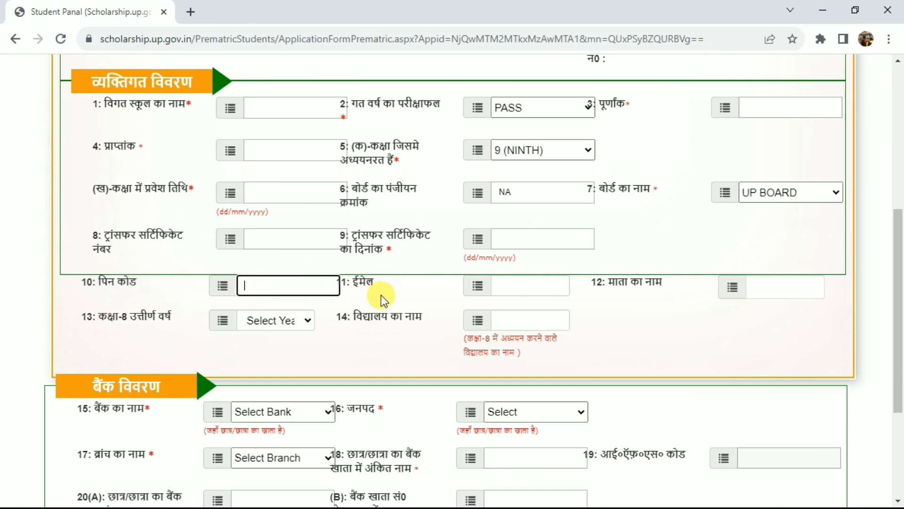
pyautogui.moveTo(355, 283); pyautogui.dragTo(396, 284)
pyautogui.click(513, 289)
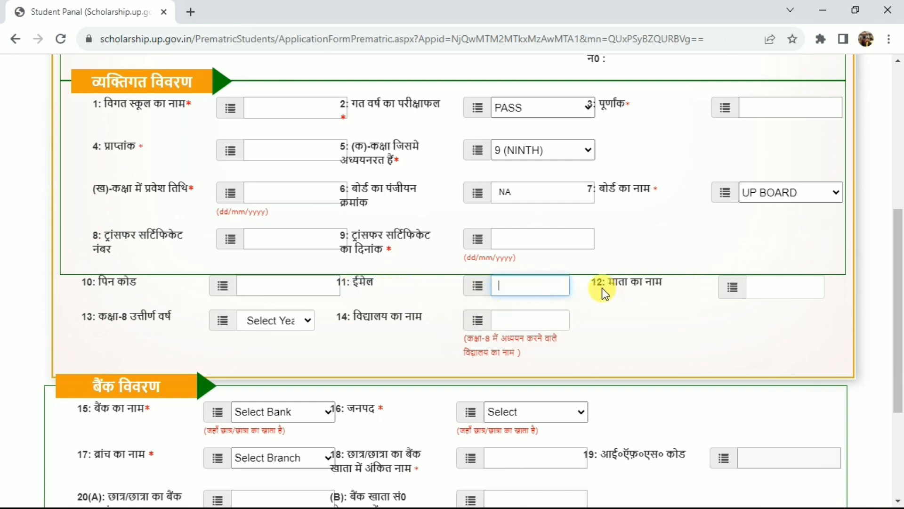
pyautogui.moveTo(602, 283); pyautogui.dragTo(670, 284)
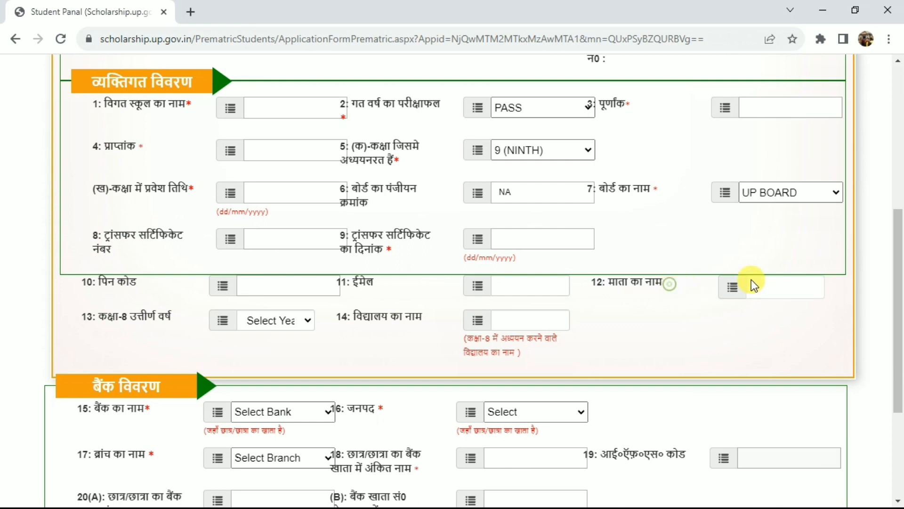
pyautogui.click(777, 284)
# Set the class 8 passing year to 2022
pyautogui.moveTo(100, 317); pyautogui.dragTo(155, 321)
pyautogui.click(177, 320)
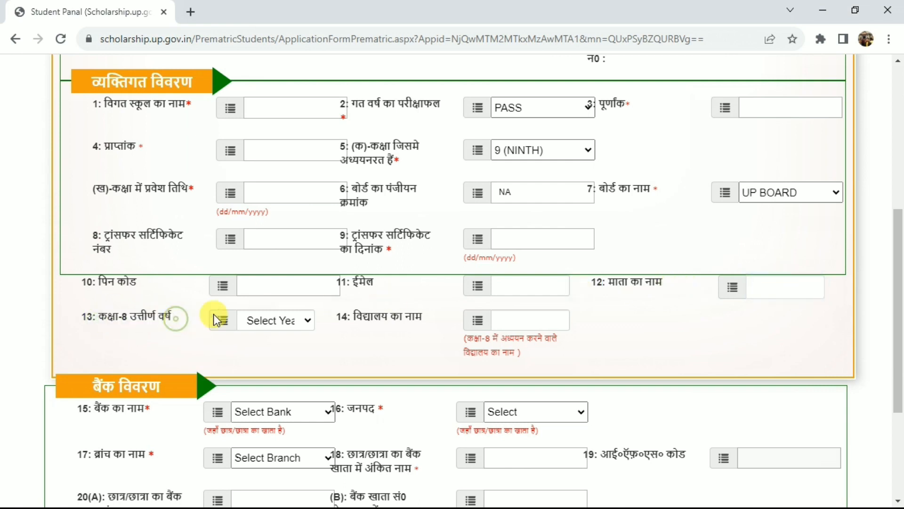
pyautogui.click(288, 323)
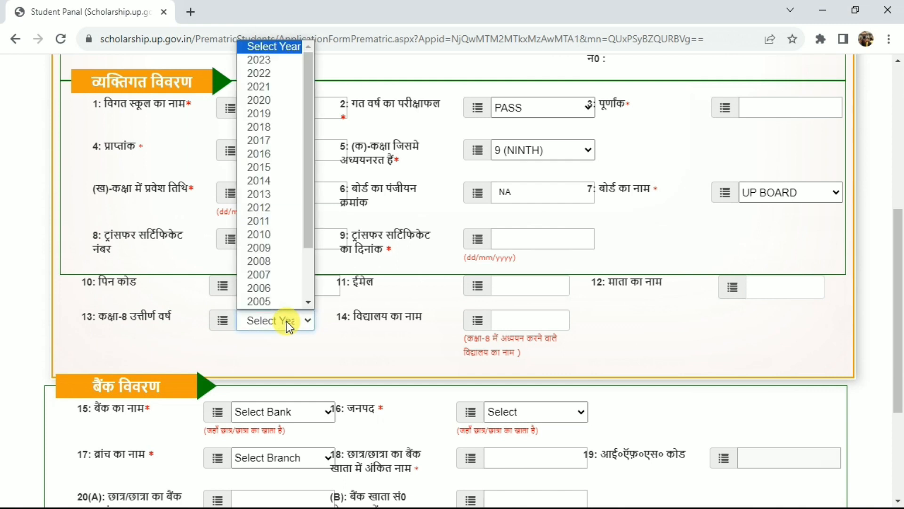
pyautogui.press('Down')
pyautogui.press('Down')
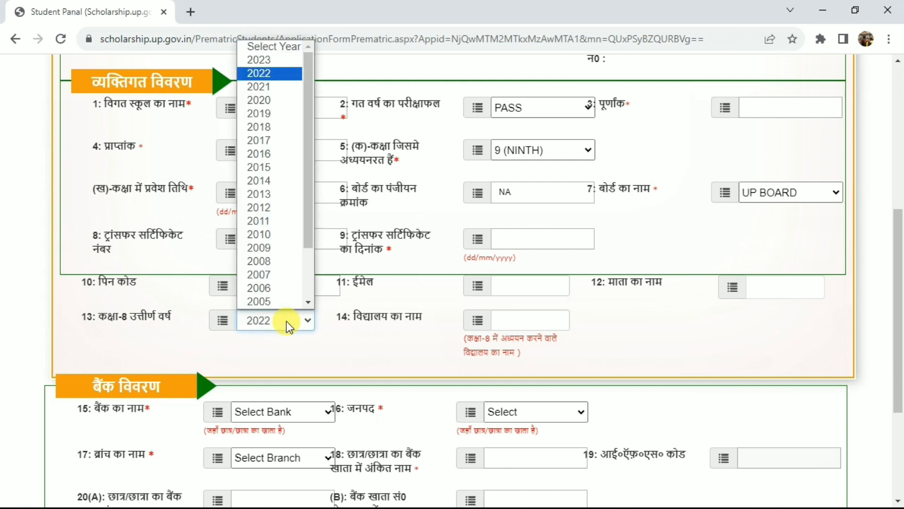
pyautogui.press('Return')
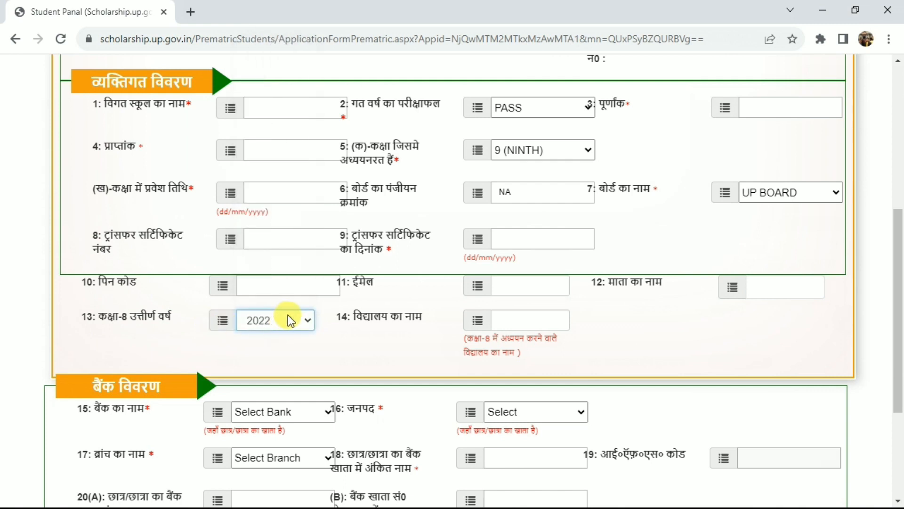
# Read the note on the class 8 school name and go to that field
pyautogui.moveTo(352, 316); pyautogui.dragTo(413, 318)
pyautogui.click(414, 317)
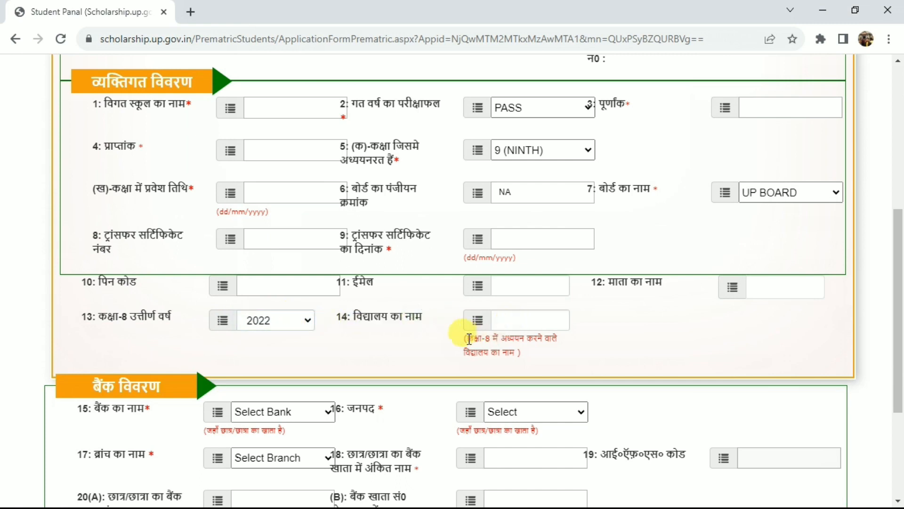
pyautogui.moveTo(465, 337); pyautogui.dragTo(554, 341)
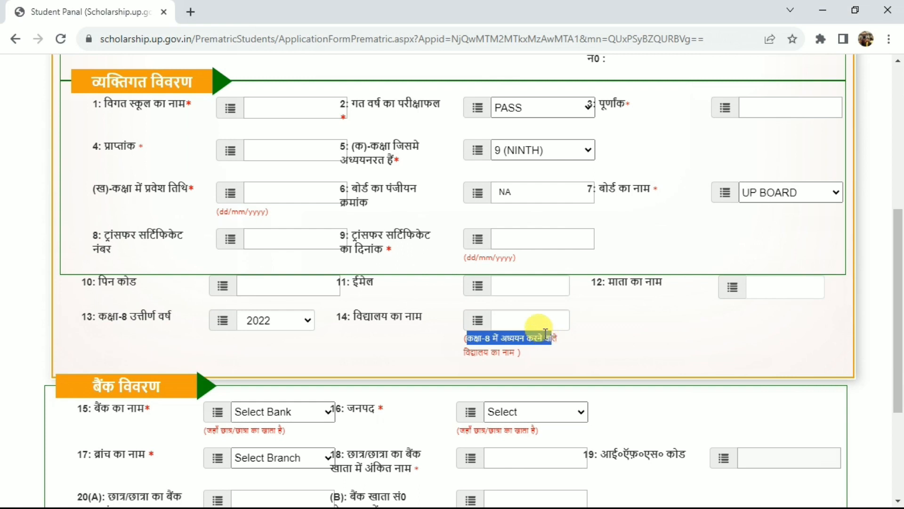
pyautogui.click(524, 324)
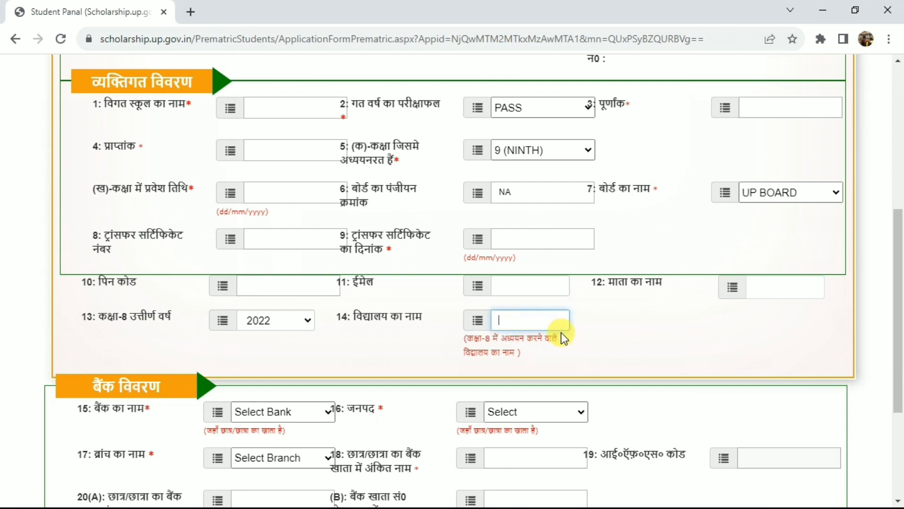
# Go through the bank details section, covering the bank name, branch name, account holder's name and IFSC code fields
pyautogui.click(93, 386)
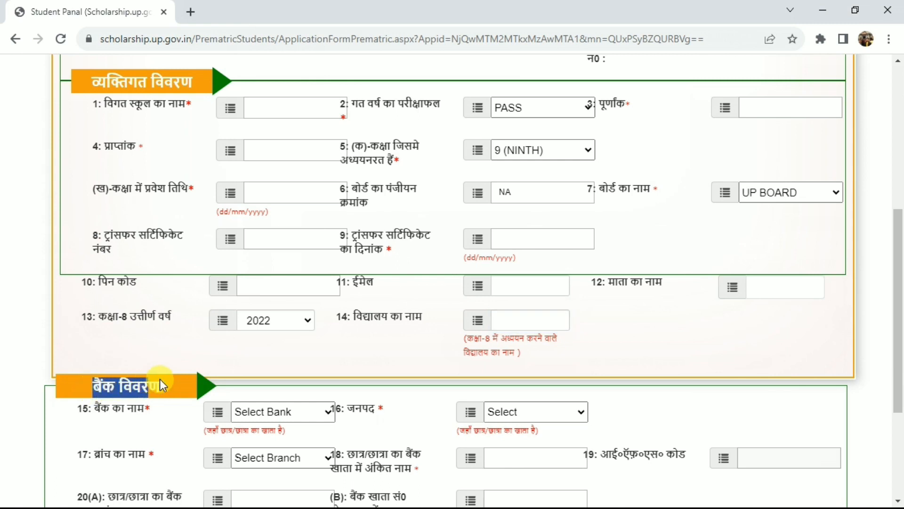
pyautogui.scroll(-4, 154, 386)
pyautogui.moveTo(91, 202); pyautogui.dragTo(171, 202)
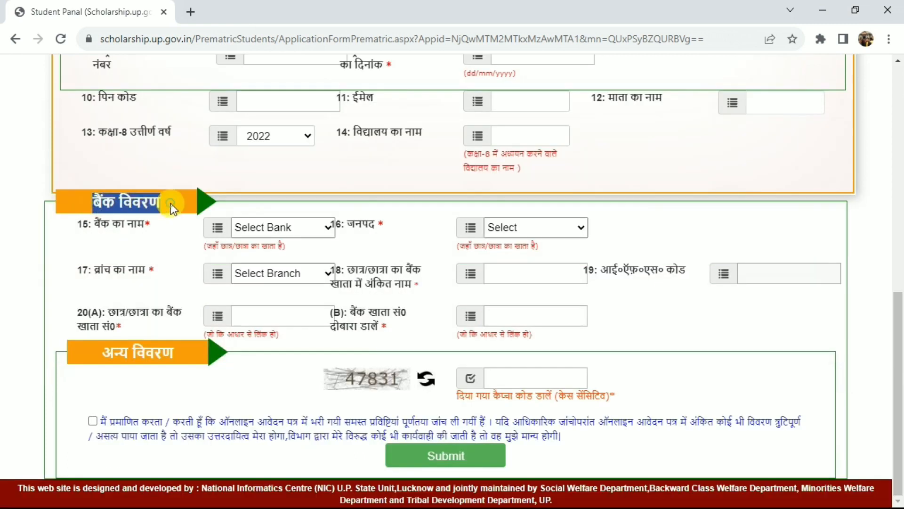
pyautogui.click(170, 203)
pyautogui.click(97, 224)
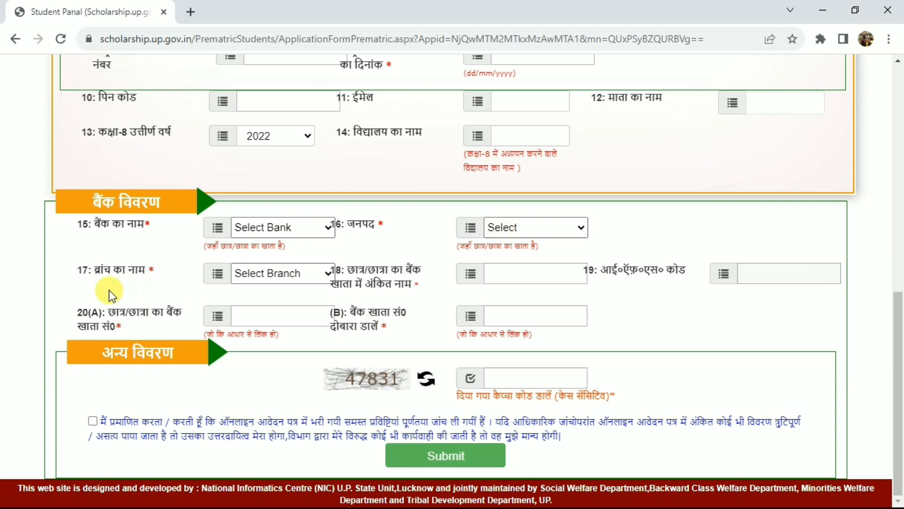
pyautogui.moveTo(91, 272); pyautogui.dragTo(144, 273)
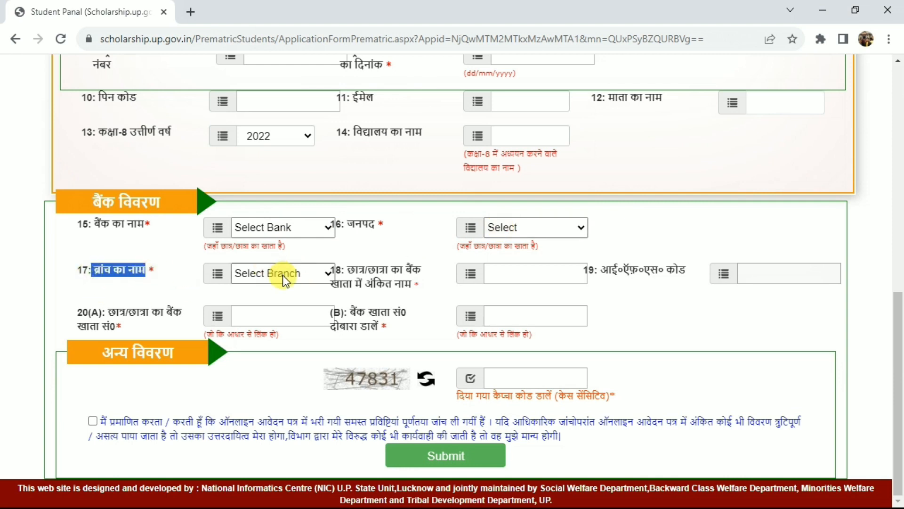
pyautogui.moveTo(348, 270); pyautogui.dragTo(398, 278)
pyautogui.click(397, 278)
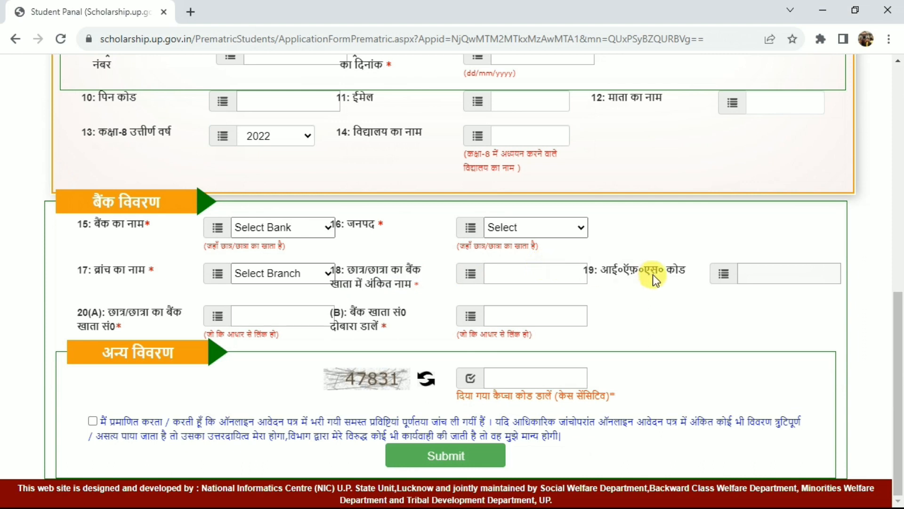
pyautogui.moveTo(609, 270); pyautogui.dragTo(694, 272)
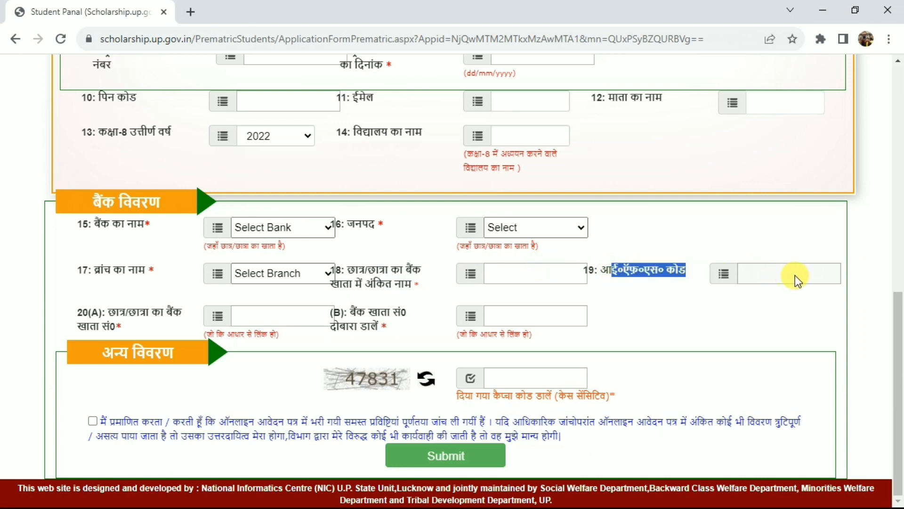
# Examine the student's bank account number field and the account number re-entry field
pyautogui.moveTo(110, 310); pyautogui.dragTo(275, 318)
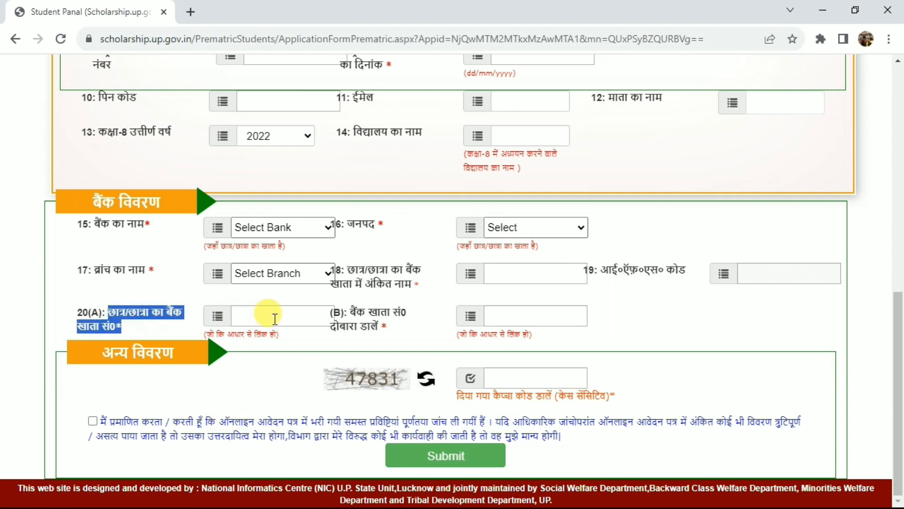
pyautogui.click(275, 318)
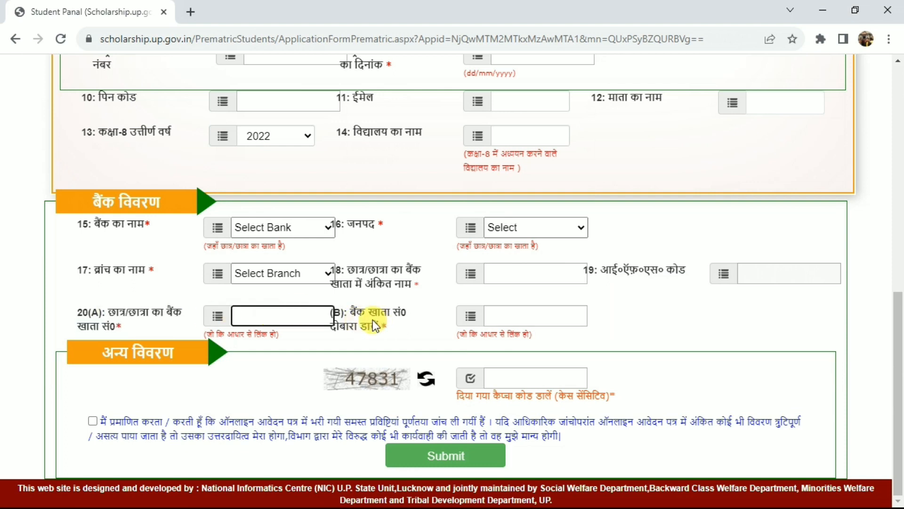
pyautogui.moveTo(354, 310); pyautogui.dragTo(399, 323)
pyautogui.click(541, 306)
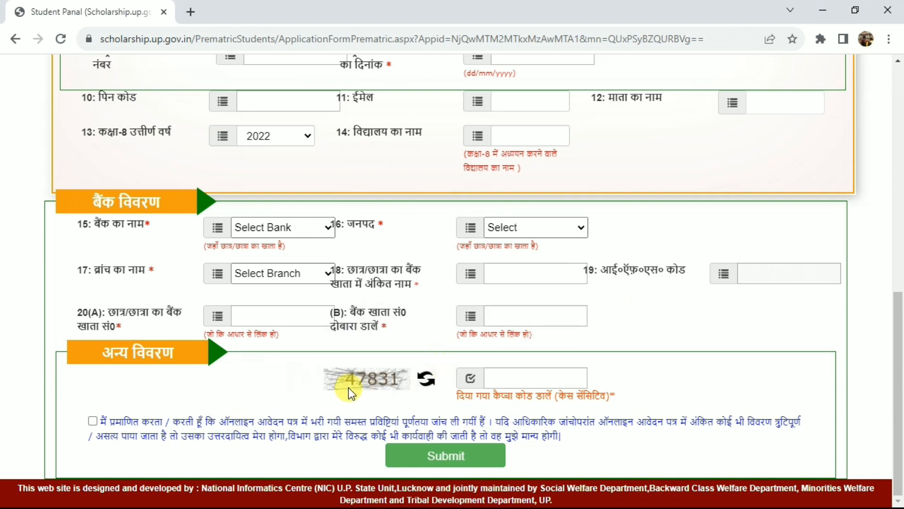
# Enter the displayed captcha code, accept the declaration that all entries were checked, and submit the application form
pyautogui.click(533, 378)
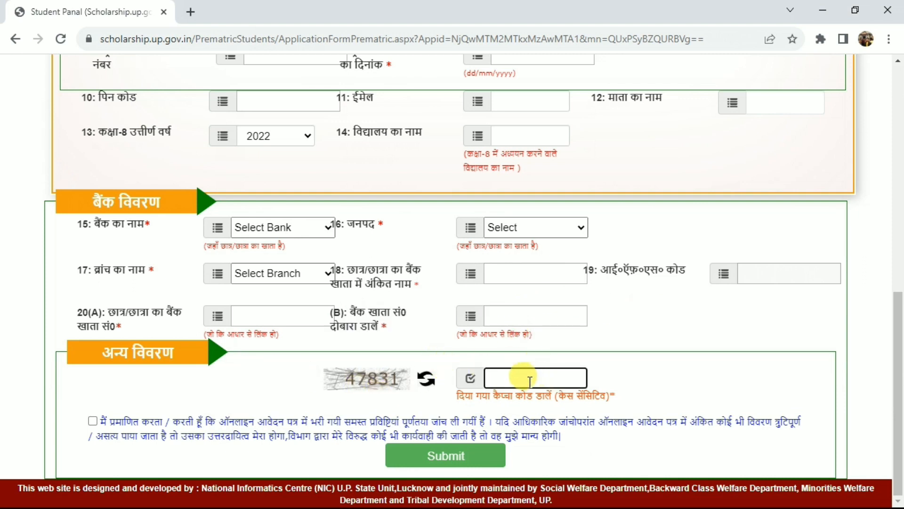
pyautogui.write('47831')
pyautogui.click(91, 422)
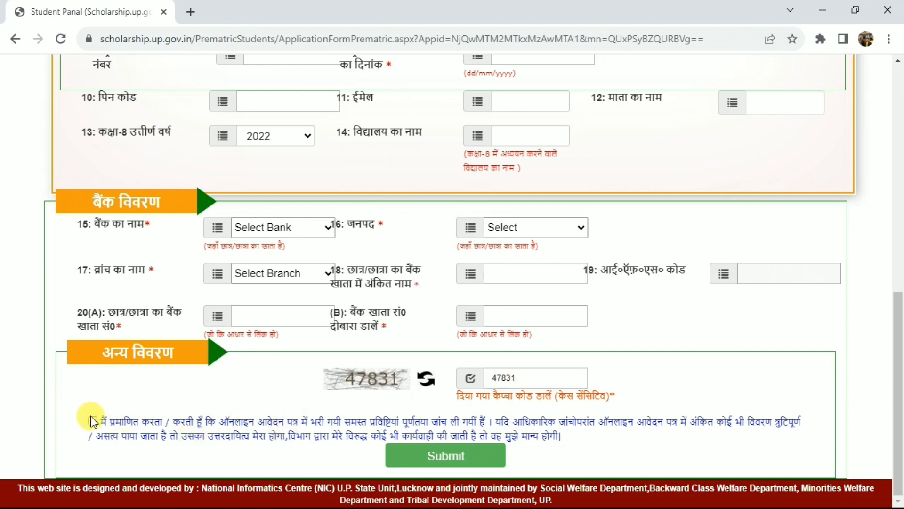
pyautogui.click(417, 463)
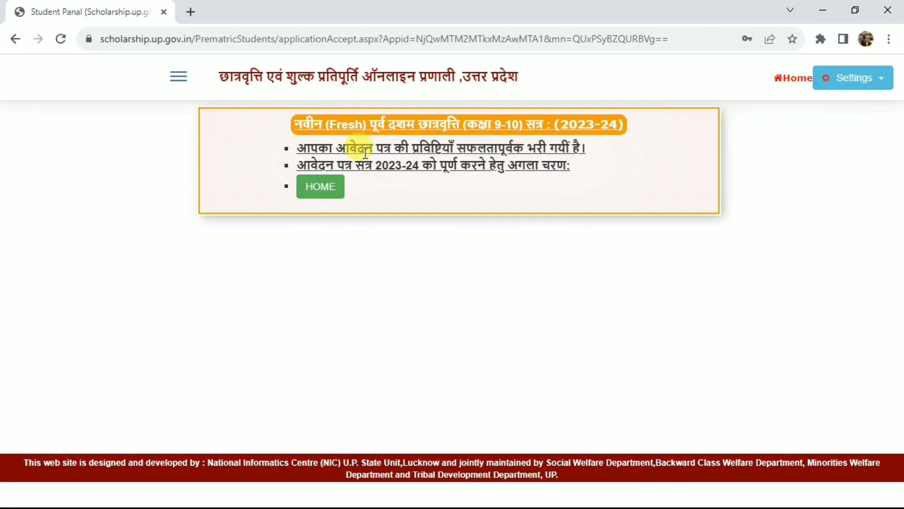
# Return from the submission notice to the student home page and open the income and caste certificate verification
pyautogui.moveTo(296, 148); pyautogui.dragTo(593, 149)
pyautogui.click(550, 185)
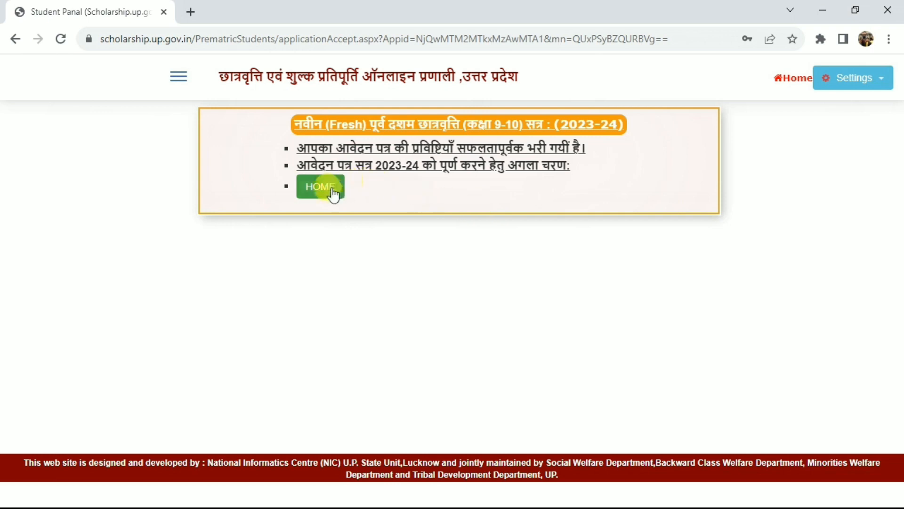
pyautogui.click(319, 194)
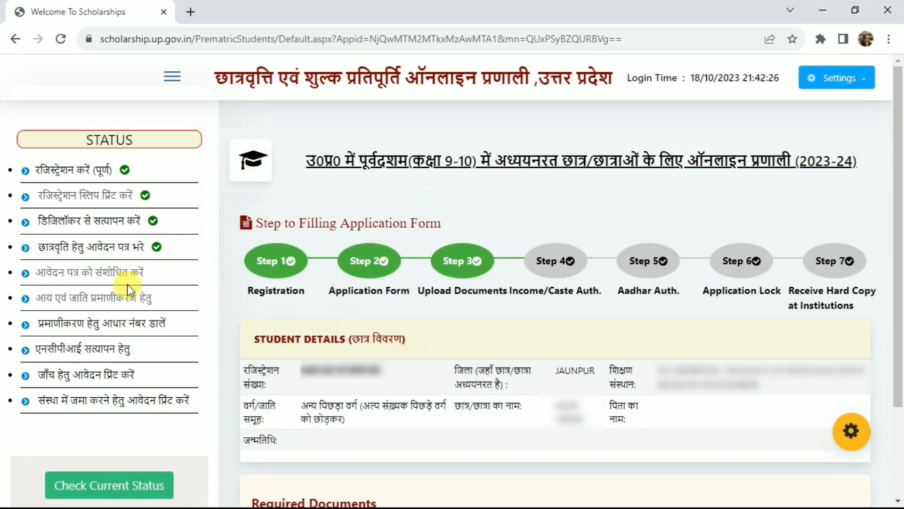
pyautogui.moveTo(43, 244); pyautogui.dragTo(113, 244)
pyautogui.click(113, 244)
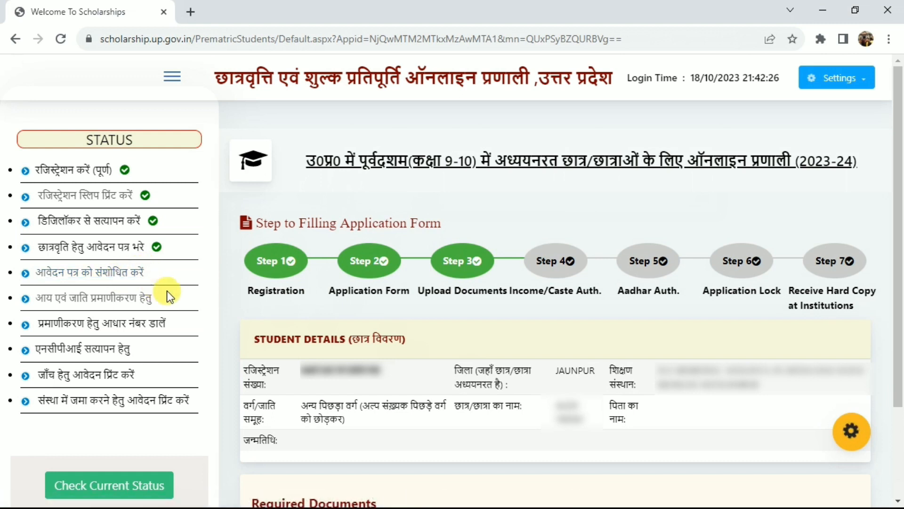
pyautogui.click(118, 300)
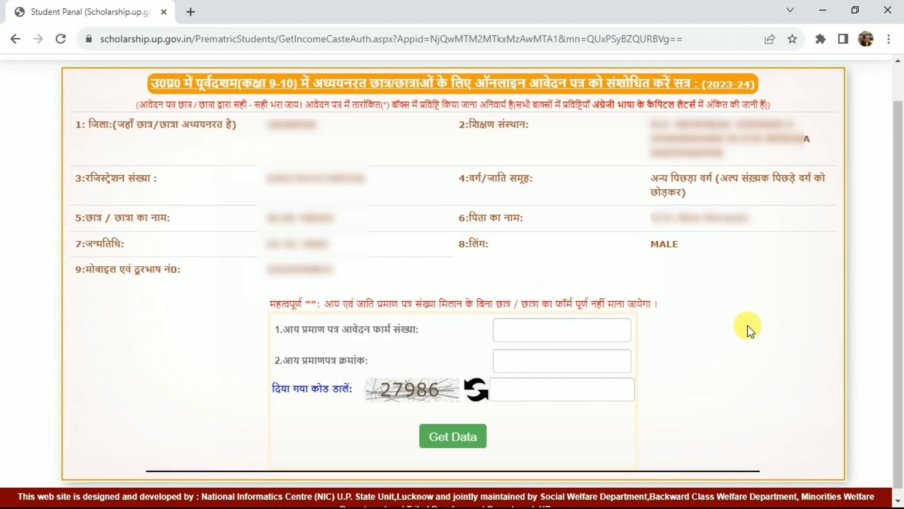
# Fetch the income certificate record using its application number, certificate number and captcha code, and verify the income detail
pyautogui.moveTo(283, 325); pyautogui.dragTo(424, 325)
pyautogui.click(535, 329)
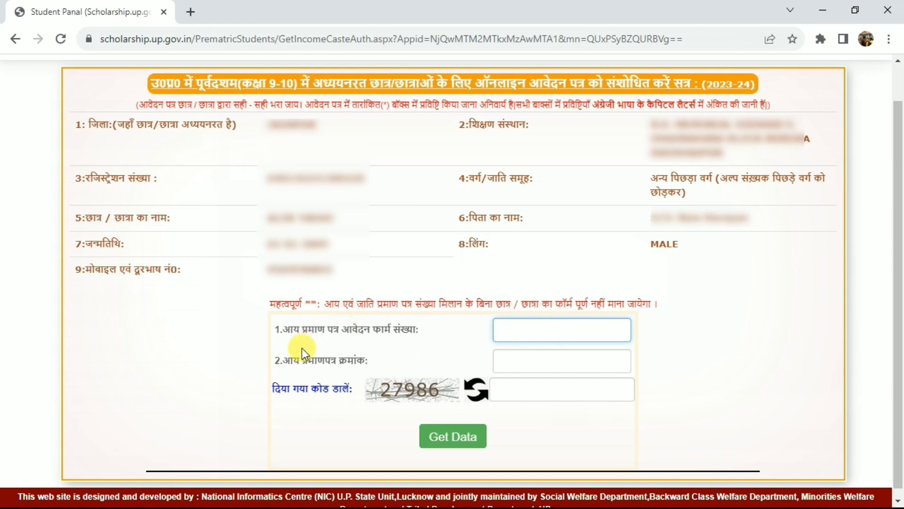
pyautogui.moveTo(293, 362); pyautogui.dragTo(514, 362)
pyautogui.click(514, 362)
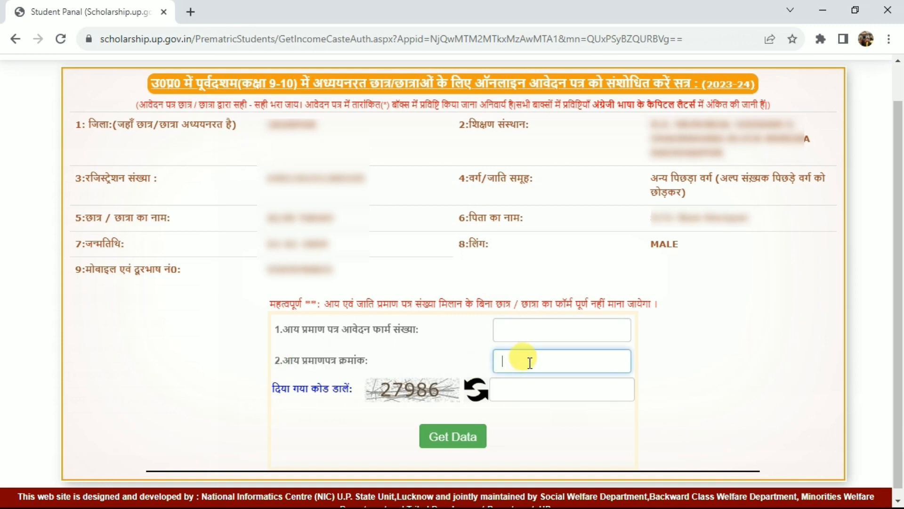
pyautogui.click(531, 384)
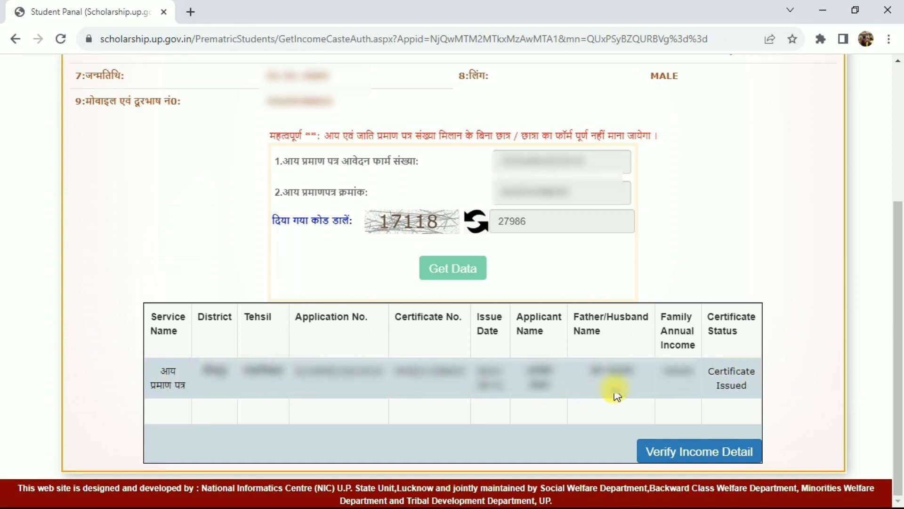
pyautogui.click(674, 453)
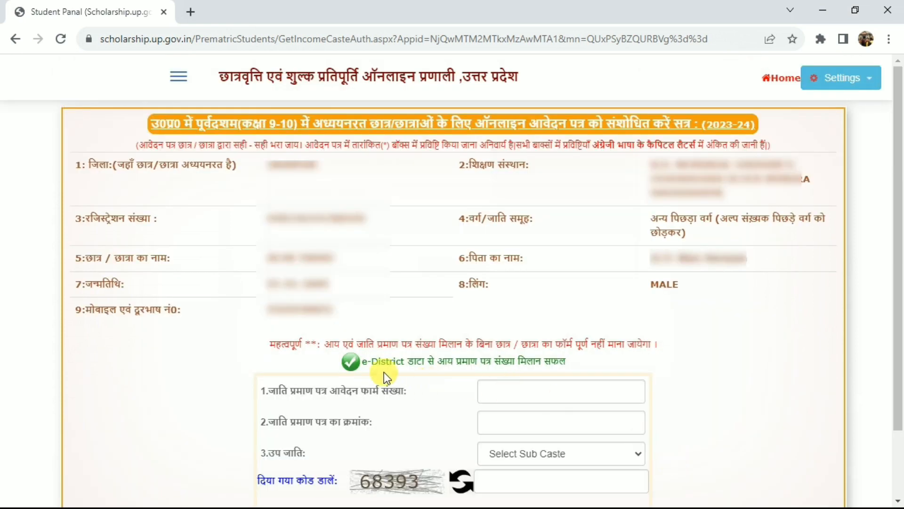
# Read the e-District income certificate notice and go to the caste certificate application number field
pyautogui.moveTo(363, 366); pyautogui.dragTo(590, 369)
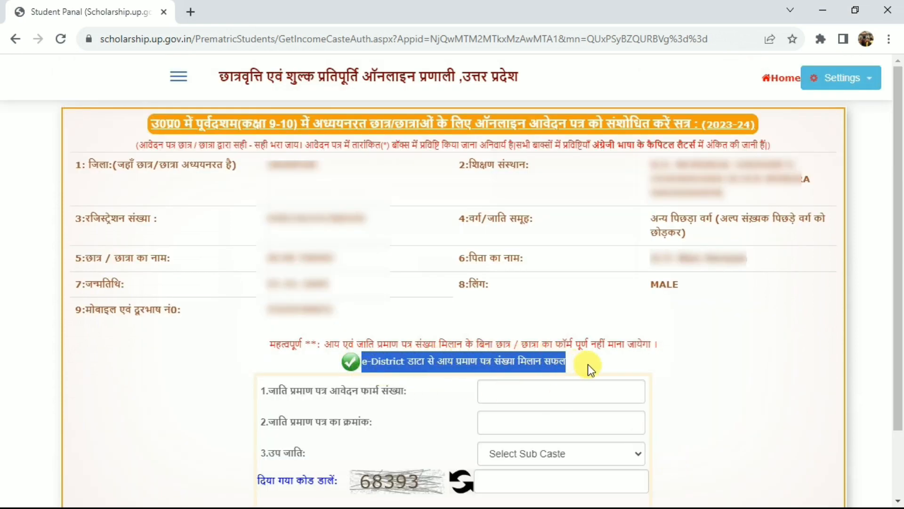
pyautogui.click(573, 363)
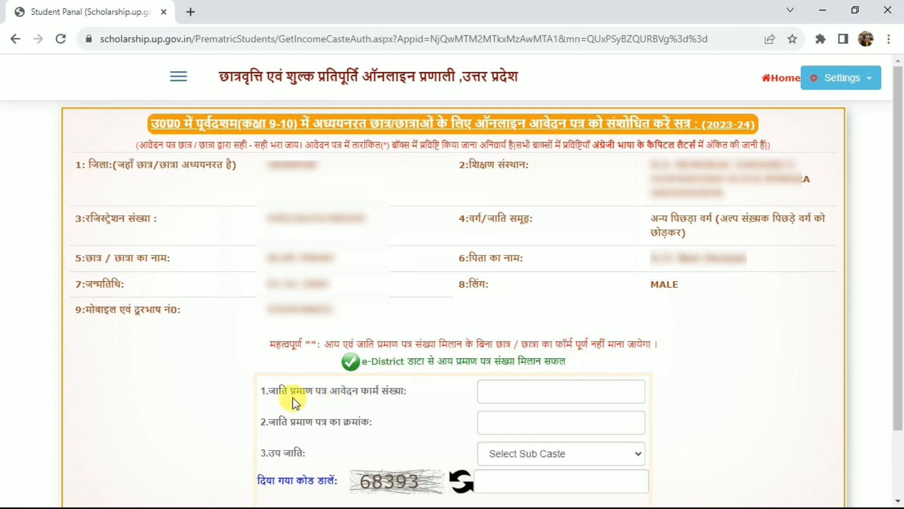
pyautogui.moveTo(377, 393); pyautogui.dragTo(387, 391)
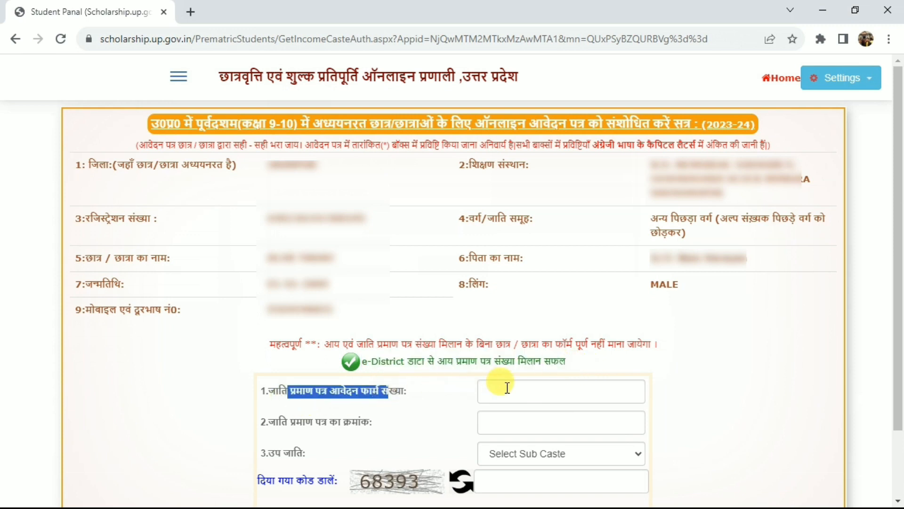
pyautogui.click(536, 394)
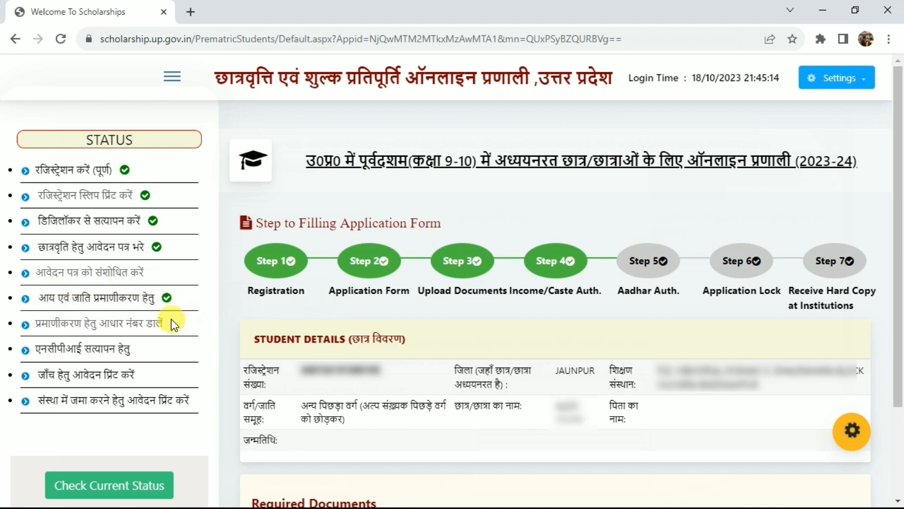
# Open the Aadhaar demographic authentication form and go through the Aadhaar number and re-entry fields
pyautogui.click(138, 330)
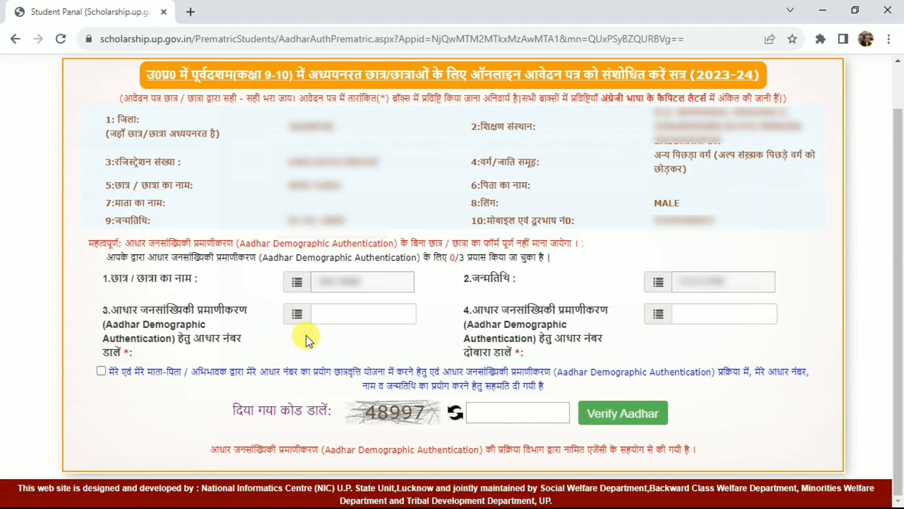
pyautogui.moveTo(156, 311); pyautogui.dragTo(215, 313)
pyautogui.click(340, 313)
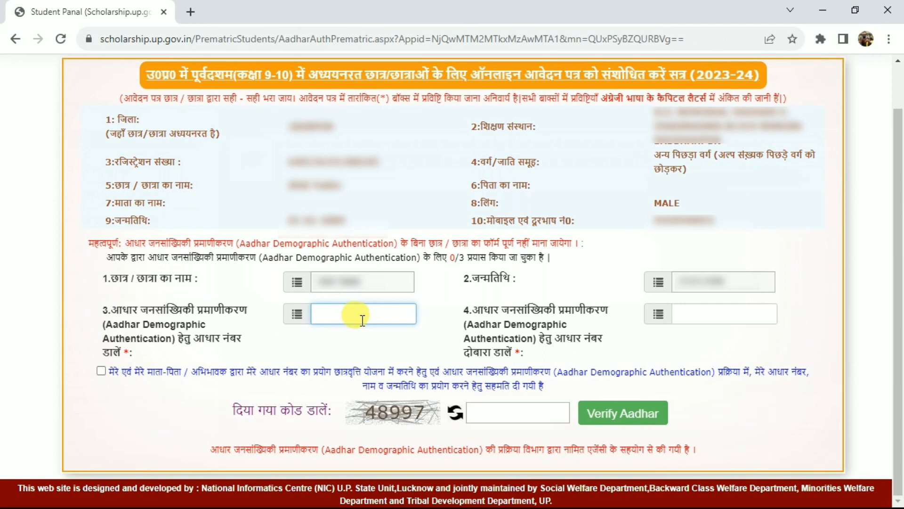
pyautogui.click(704, 316)
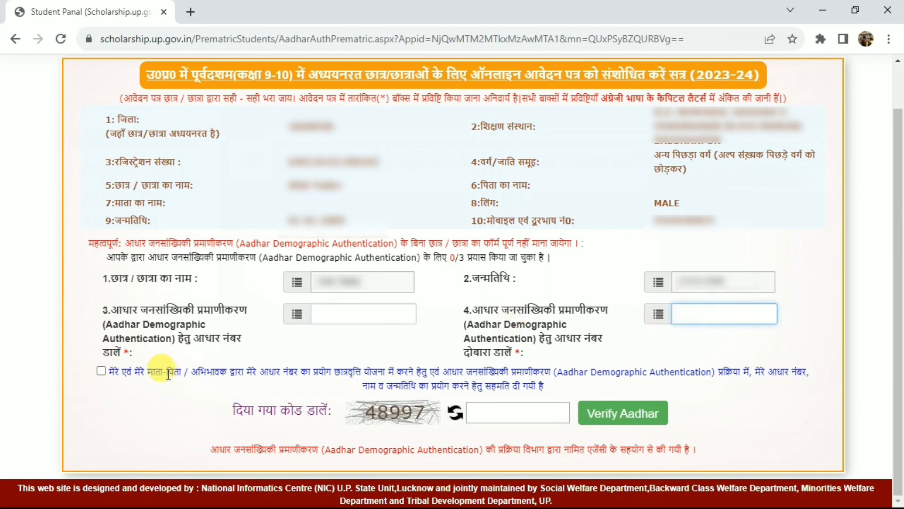
# Consent to the use of the Aadhaar number, enter the displayed captcha code and submit the Aadhaar verification
pyautogui.click(100, 371)
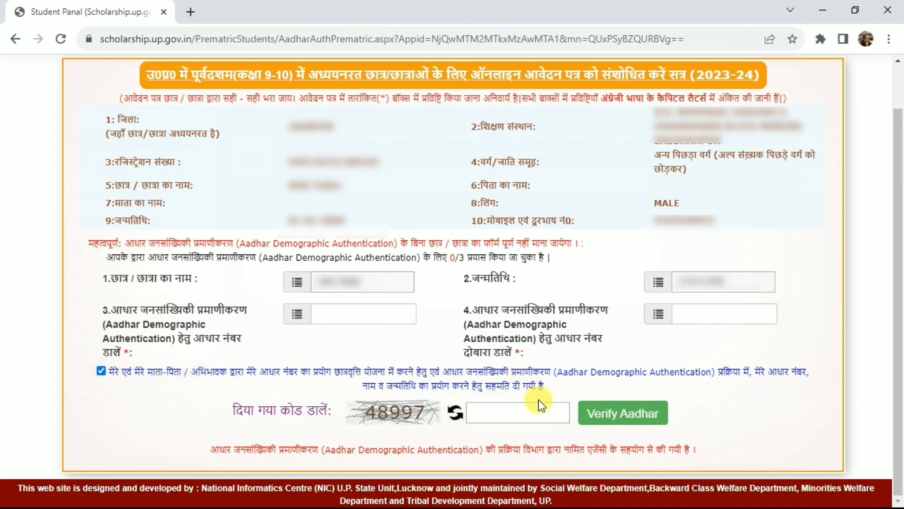
pyautogui.click(511, 412)
pyautogui.write('48997')
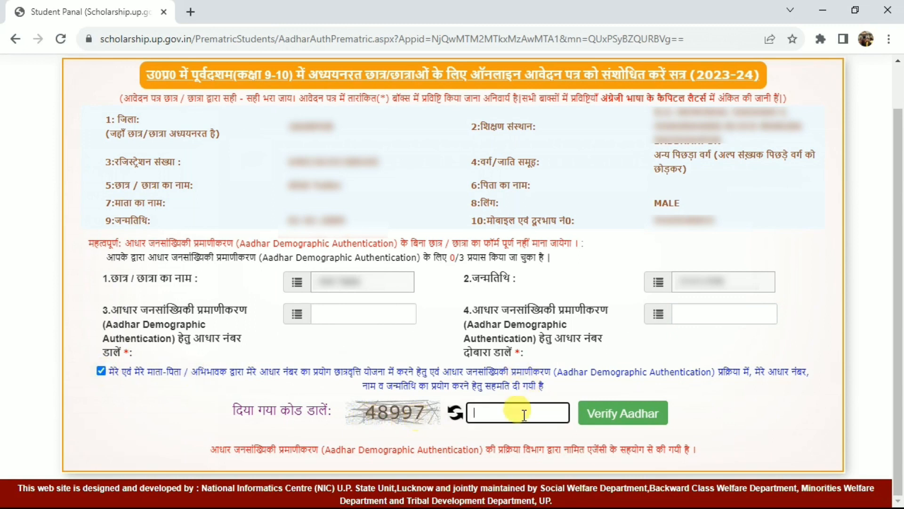
pyautogui.click(617, 413)
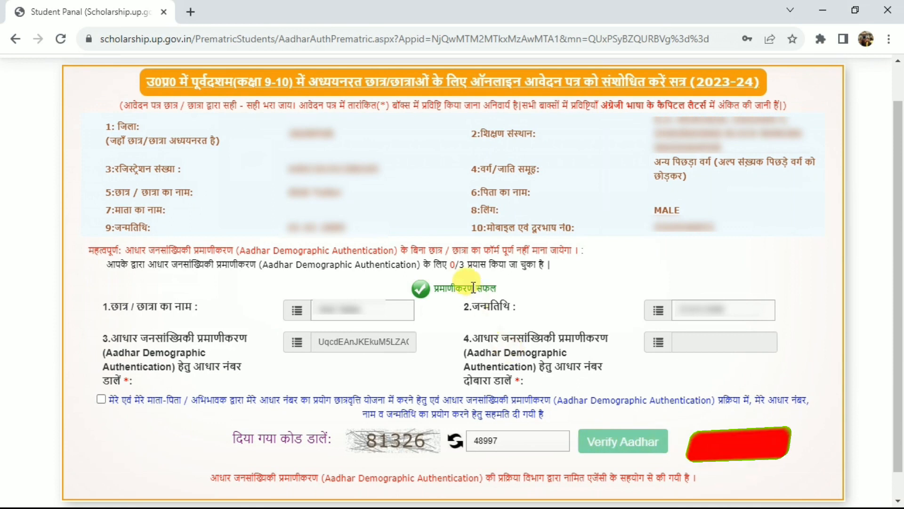
# Read the Aadhaar authentication notice, then return to the student home page and check the Aadhaar entry in the status list
pyautogui.moveTo(440, 288); pyautogui.dragTo(492, 288)
pyautogui.click(492, 288)
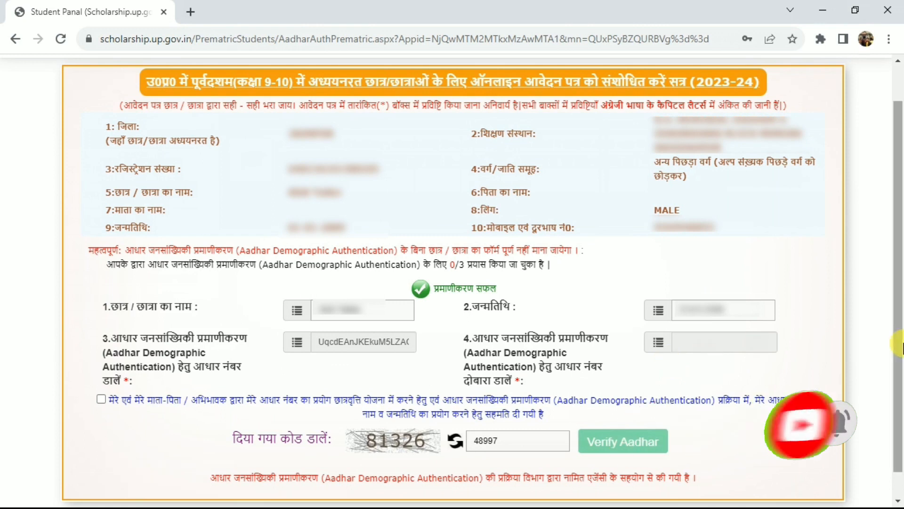
pyautogui.scroll(1, 871, 263)
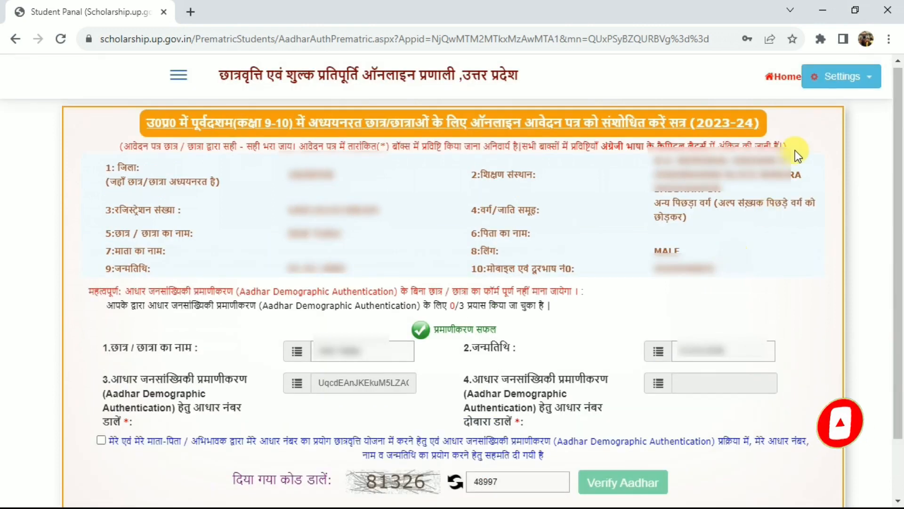
pyautogui.click(776, 77)
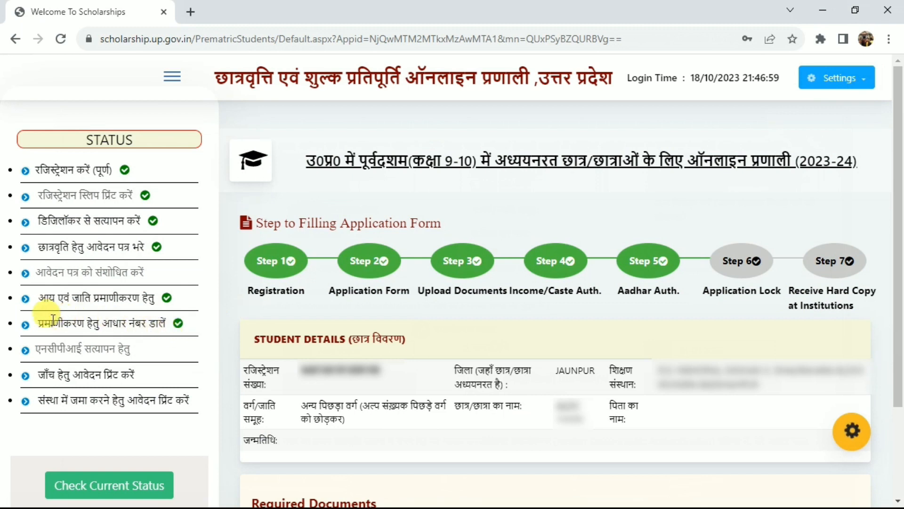
pyautogui.moveTo(36, 323); pyautogui.dragTo(178, 322)
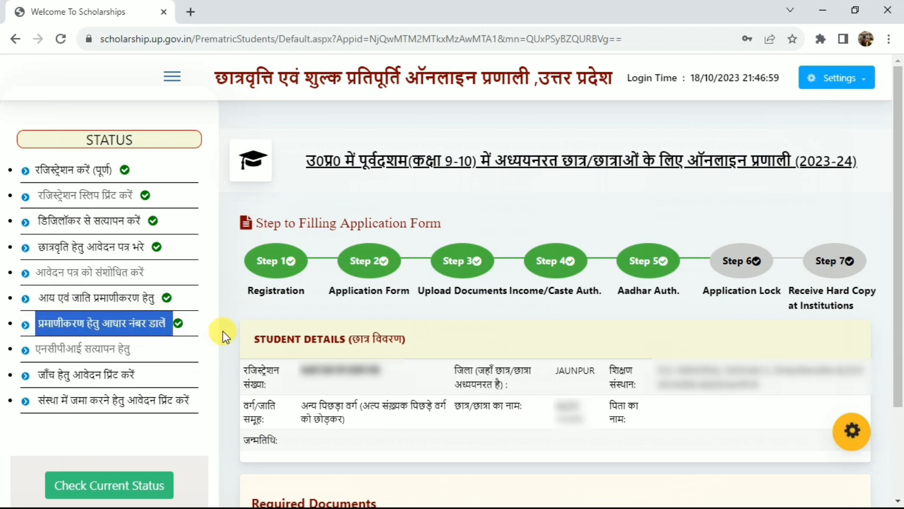
pyautogui.click(145, 323)
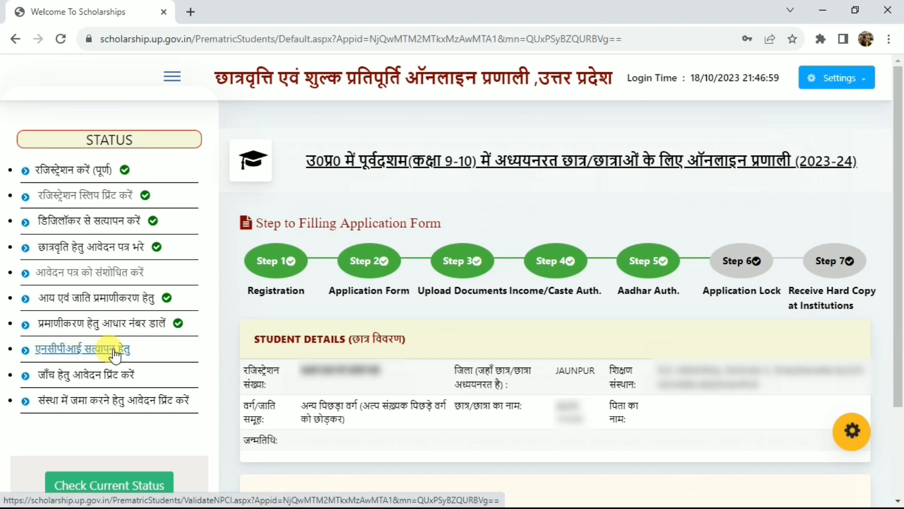
# Run the NPCI status check for the application and review the NPCI verification entry in the home page's status list
pyautogui.click(75, 350)
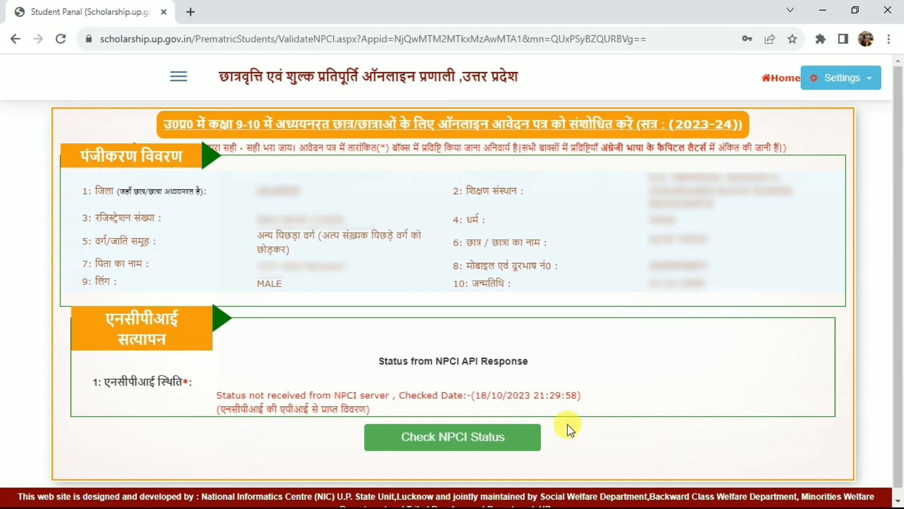
pyautogui.click(484, 436)
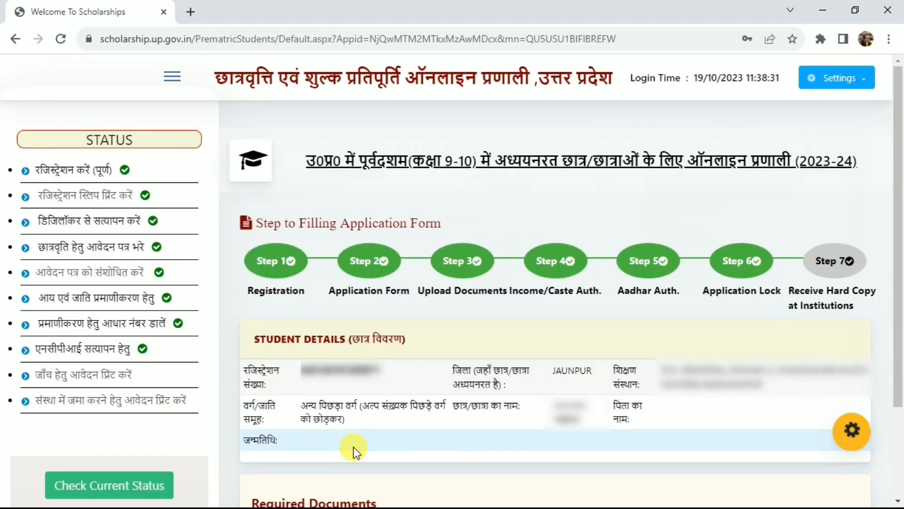
pyautogui.moveTo(44, 353); pyautogui.dragTo(159, 354)
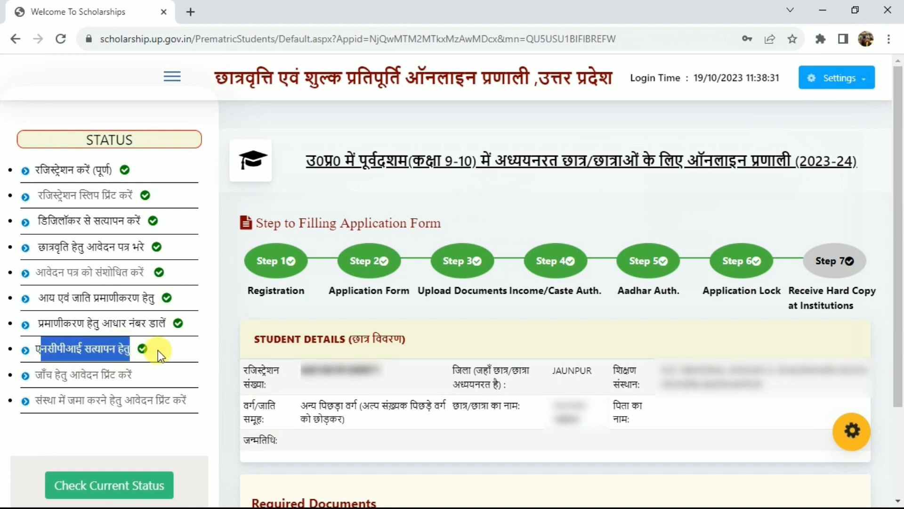
pyautogui.click(157, 350)
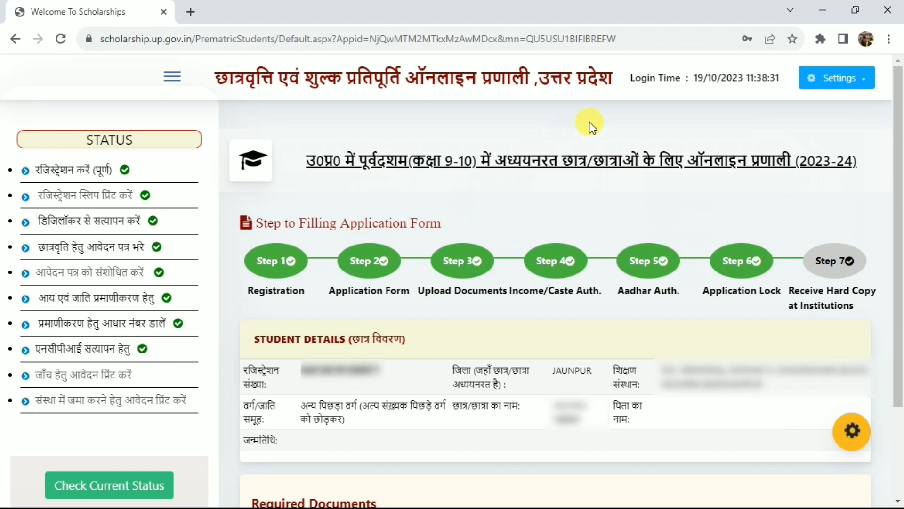
pyautogui.moveTo(48, 350); pyautogui.dragTo(110, 350)
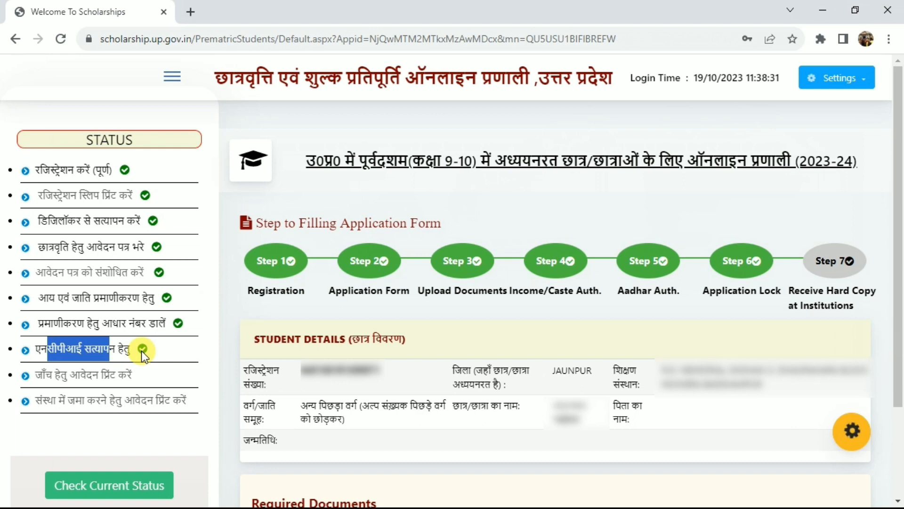
pyautogui.click(69, 348)
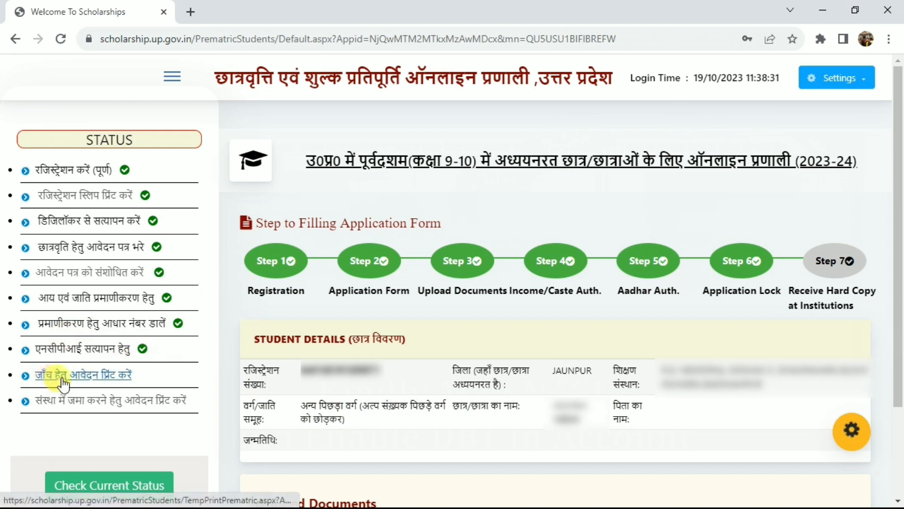
# Open the application's self-check print copy and look through the filled-in details
pyautogui.click(85, 384)
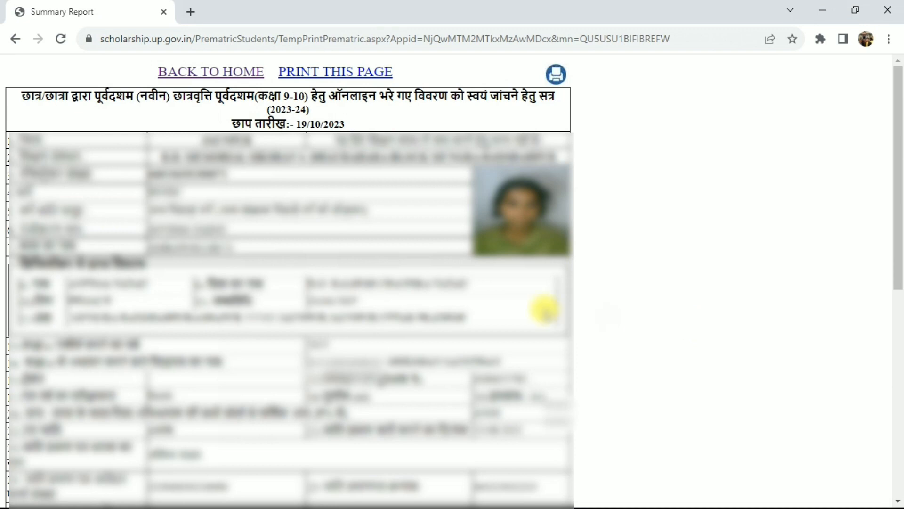
pyautogui.click(896, 318)
pyautogui.moveTo(899, 296); pyautogui.dragTo(762, 156)
pyautogui.moveTo(900, 149); pyautogui.dragTo(901, 133)
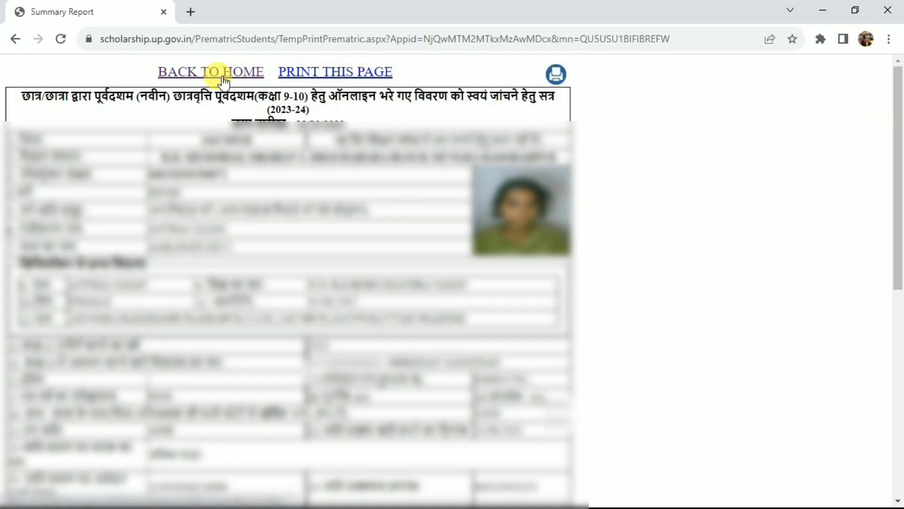
# Return to the student home page and open the final application print for submission to the institution
pyautogui.click(224, 75)
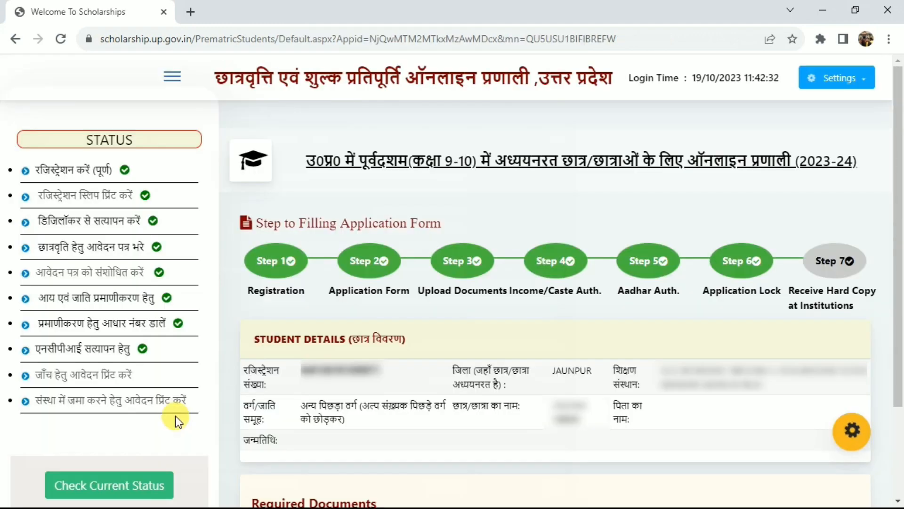
pyautogui.click(132, 404)
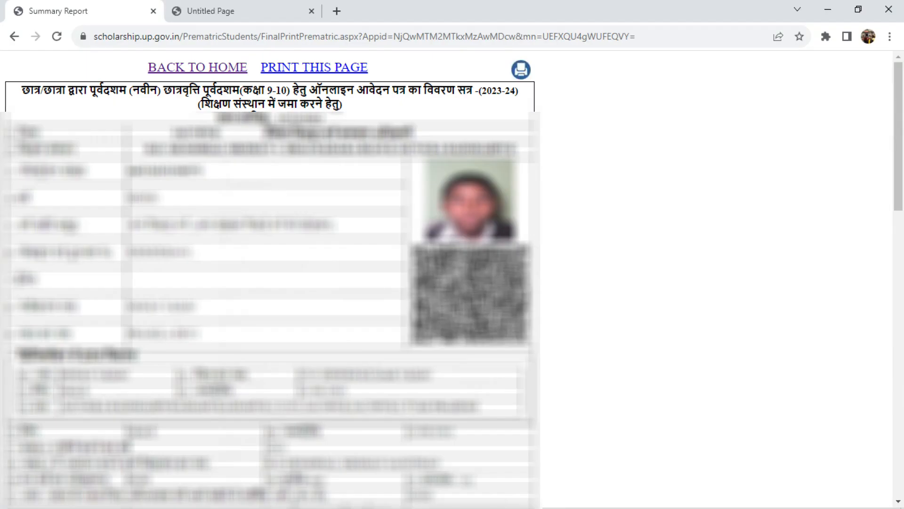